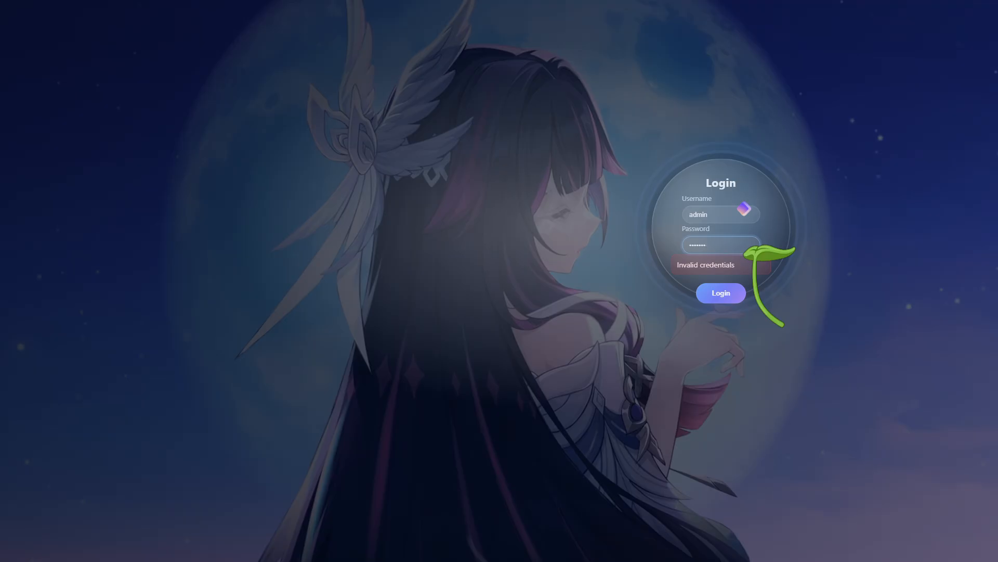
- Submit the login form with the admin account and dismiss the browser's password-change notice
key(Return)
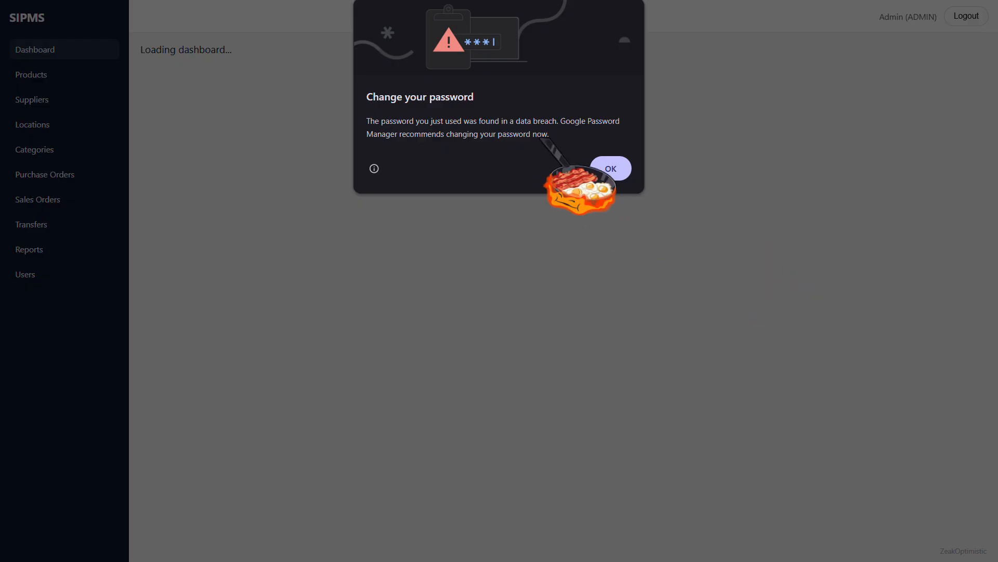
click(608, 170)
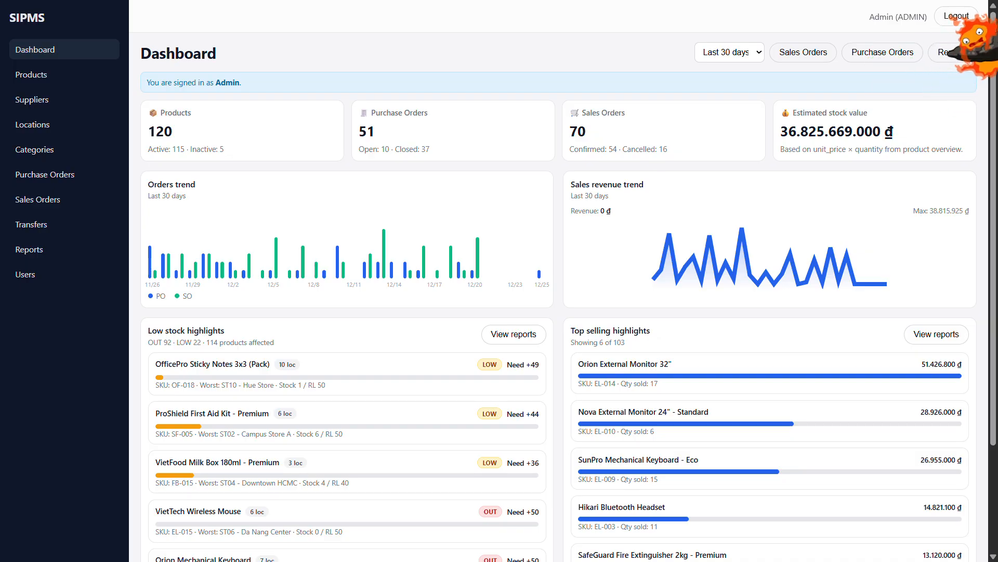
- Log out, sign in as manager with the account password, and dismiss the password-change and save-login prompts
click(956, 16)
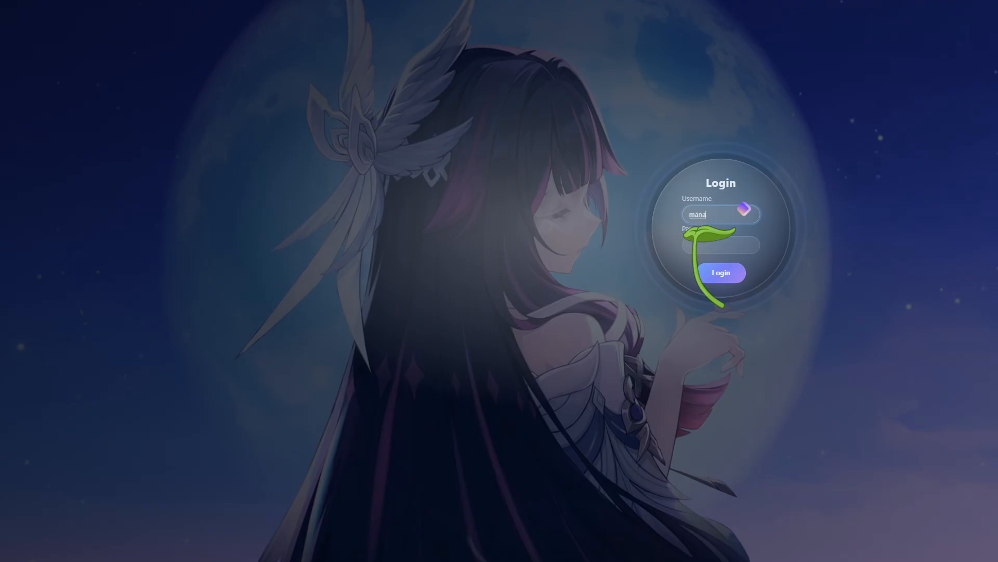
click(710, 270)
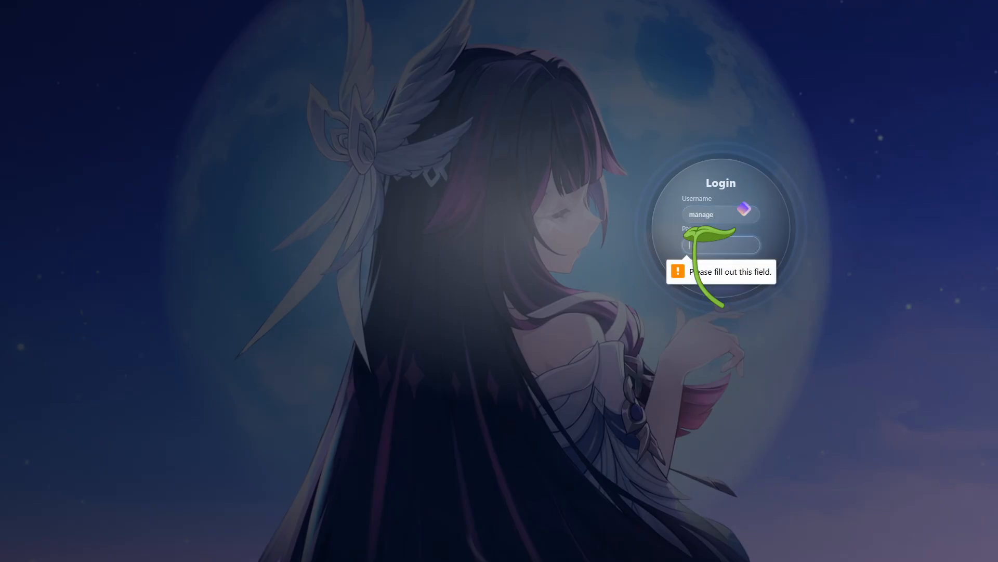
click(720, 210)
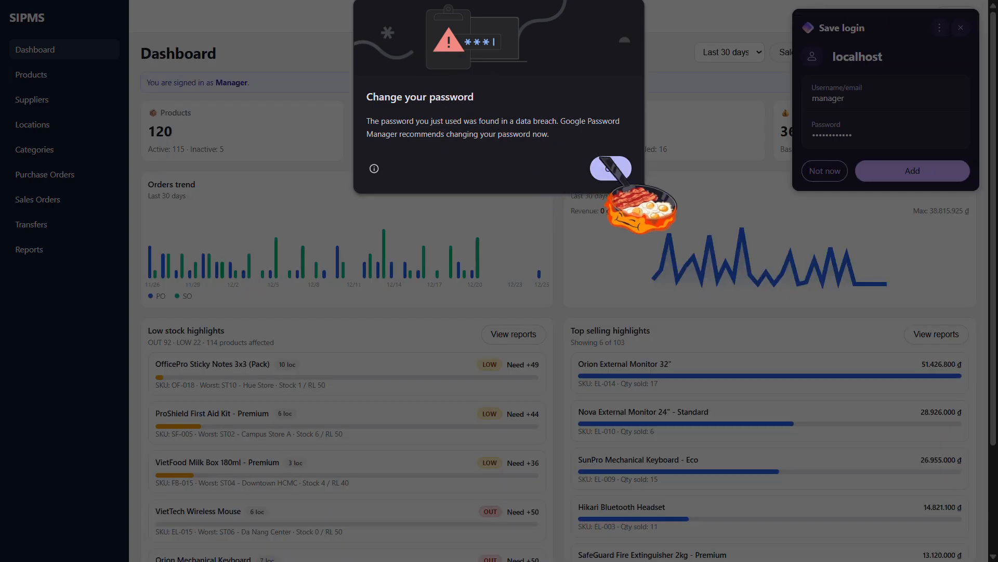
click(604, 168)
click(960, 28)
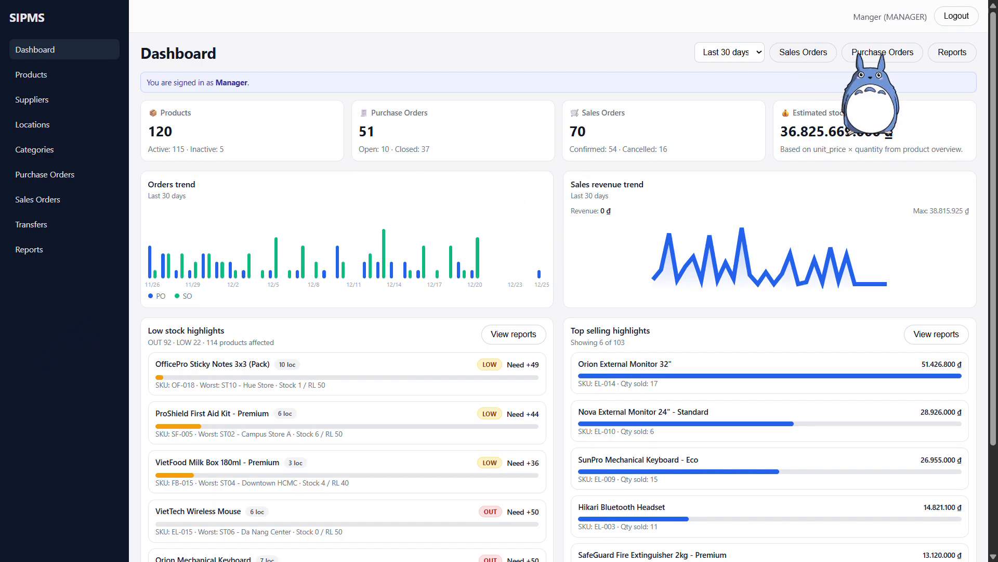
- Log out of the manager account, sign in as clerk with the account password, and dismiss the browser prompts
click(957, 16)
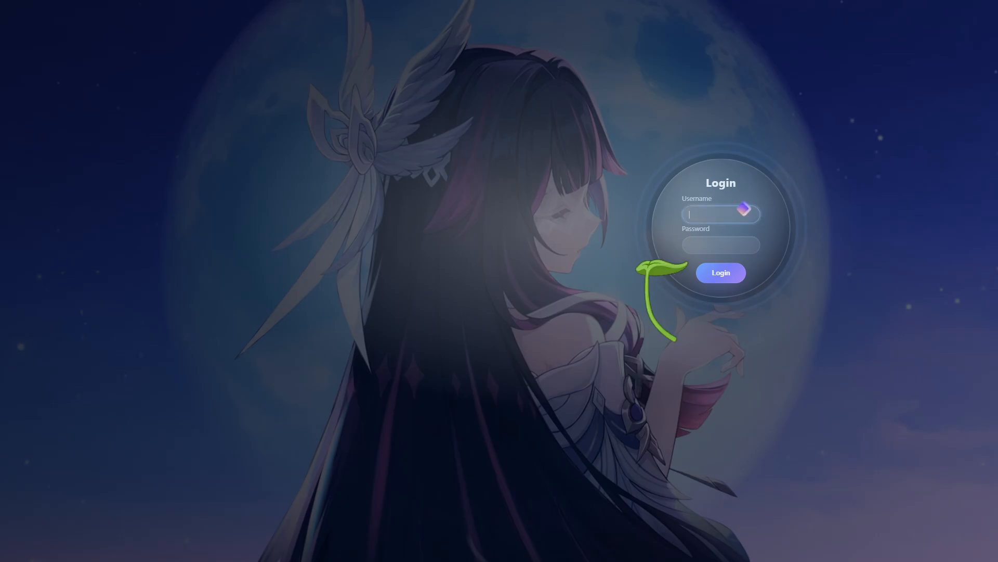
key(Return)
text(clerk)
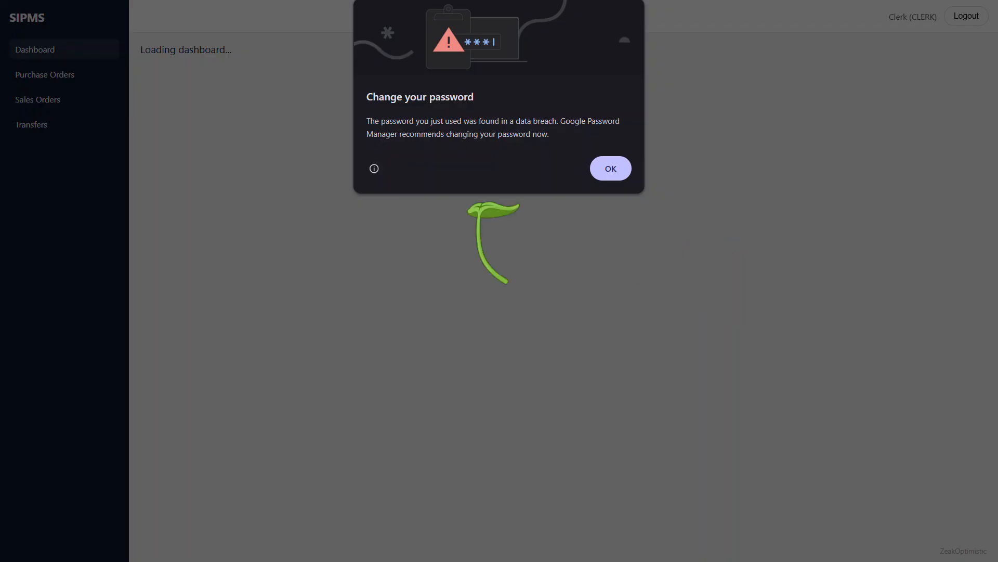
click(614, 167)
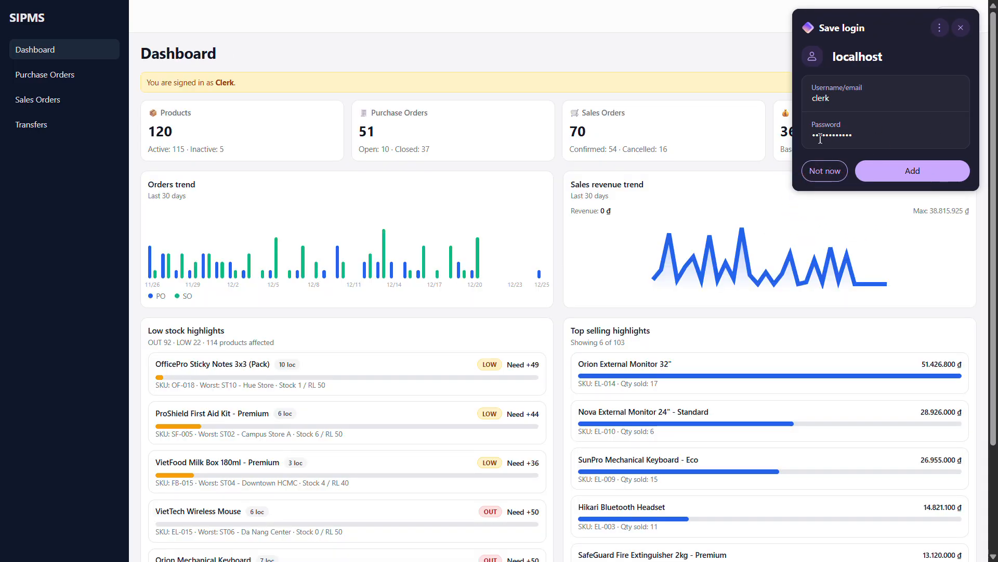
click(960, 27)
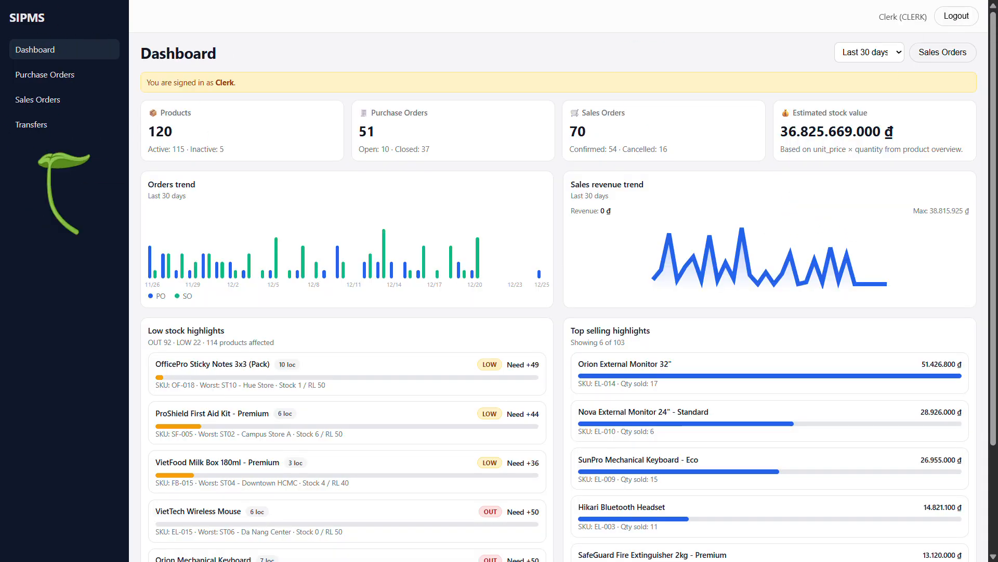
- Log out of the clerk account, sign back in as admin with the account password, and dismiss the browser prompts
click(957, 15)
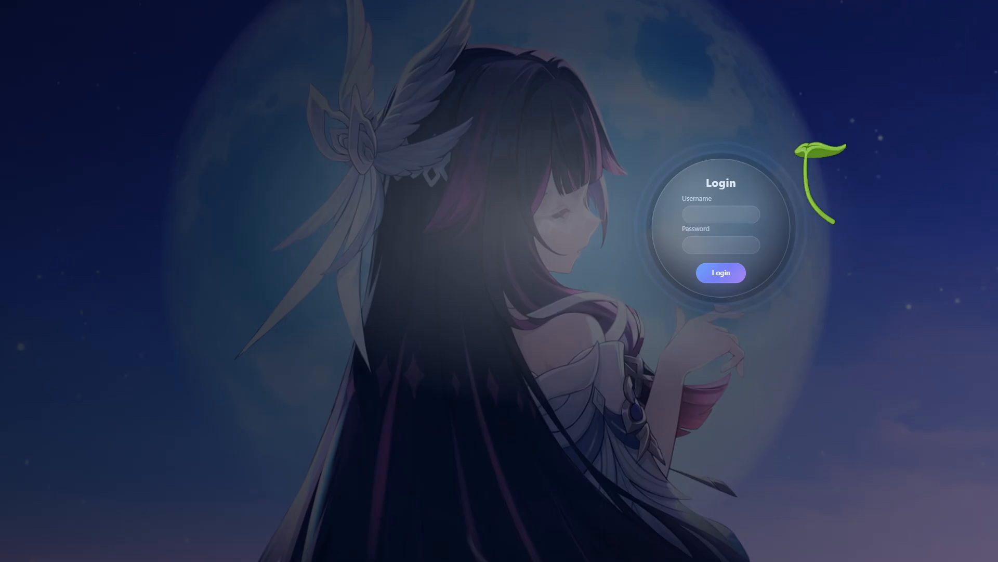
key(Tab)
text(•••••••)
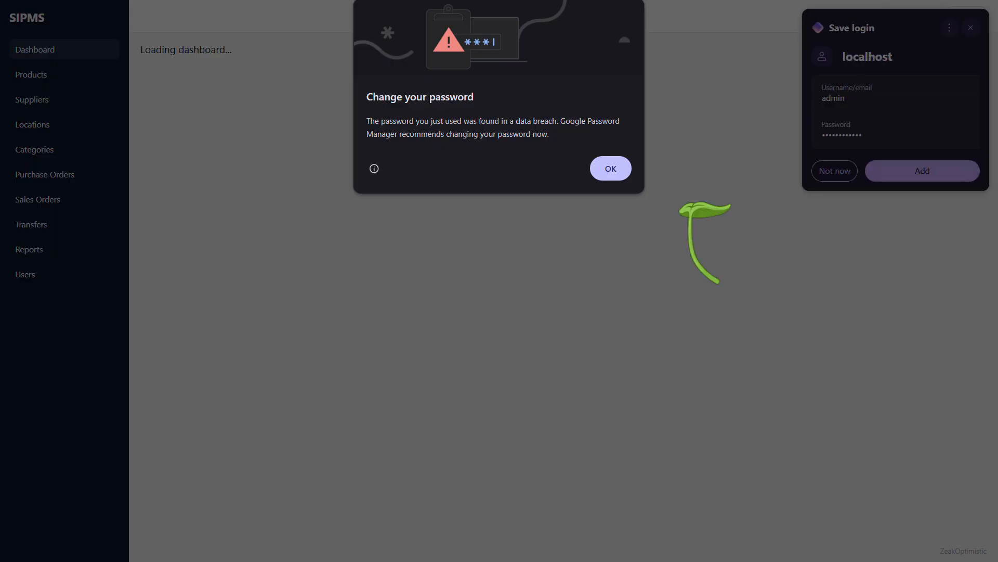
click(611, 168)
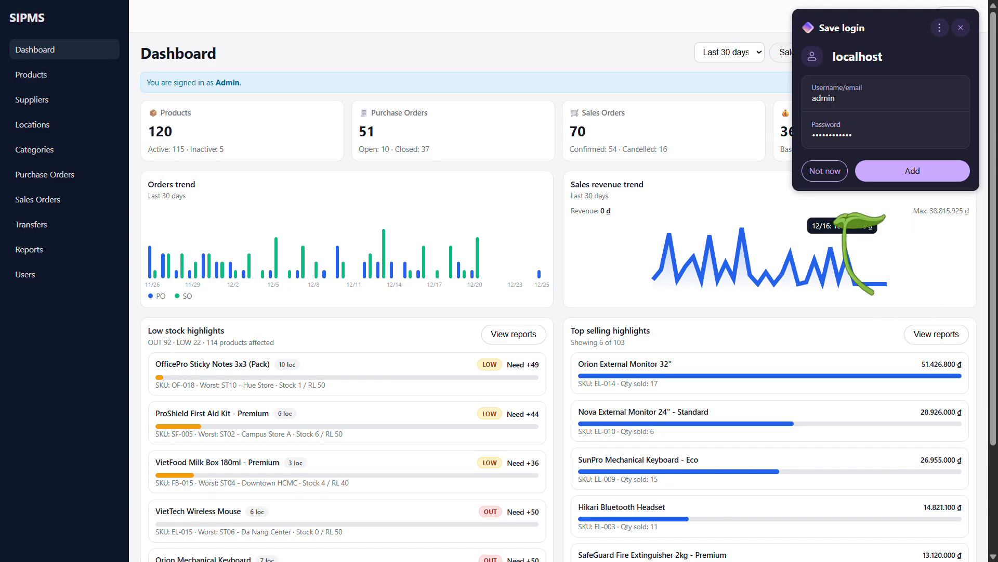
click(962, 28)
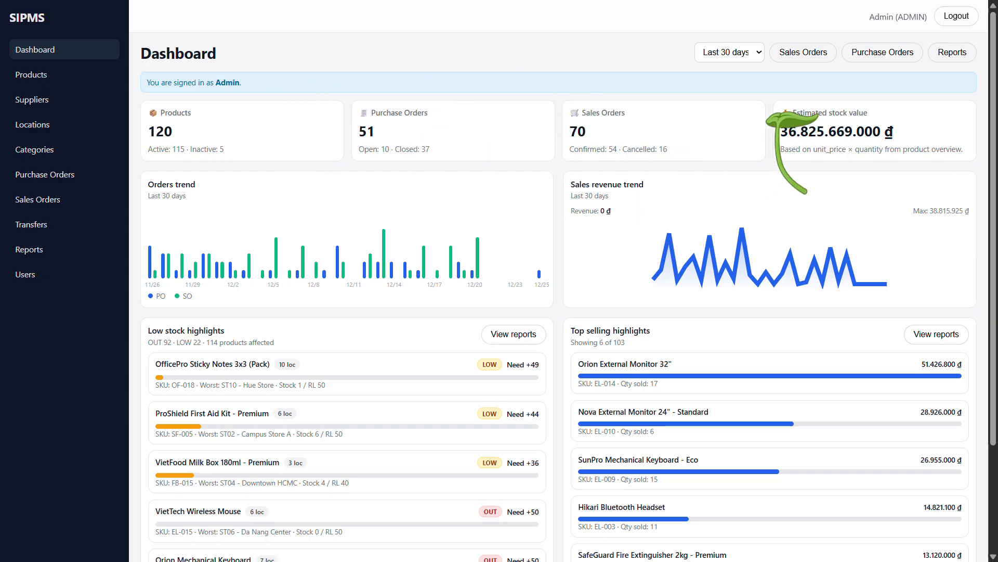
- View the Purchase Orders and Products lists and return to the dashboard
click(883, 52)
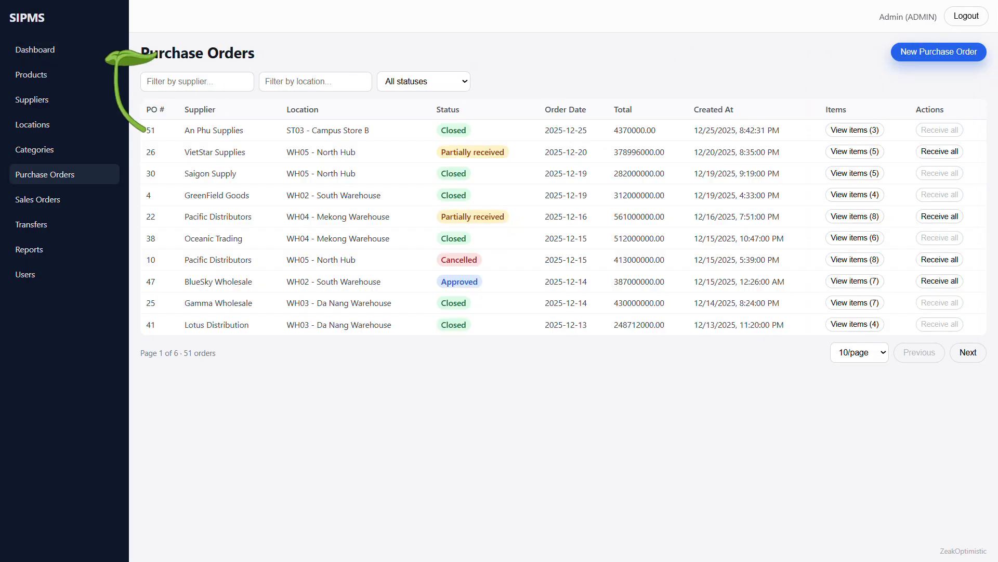
click(78, 74)
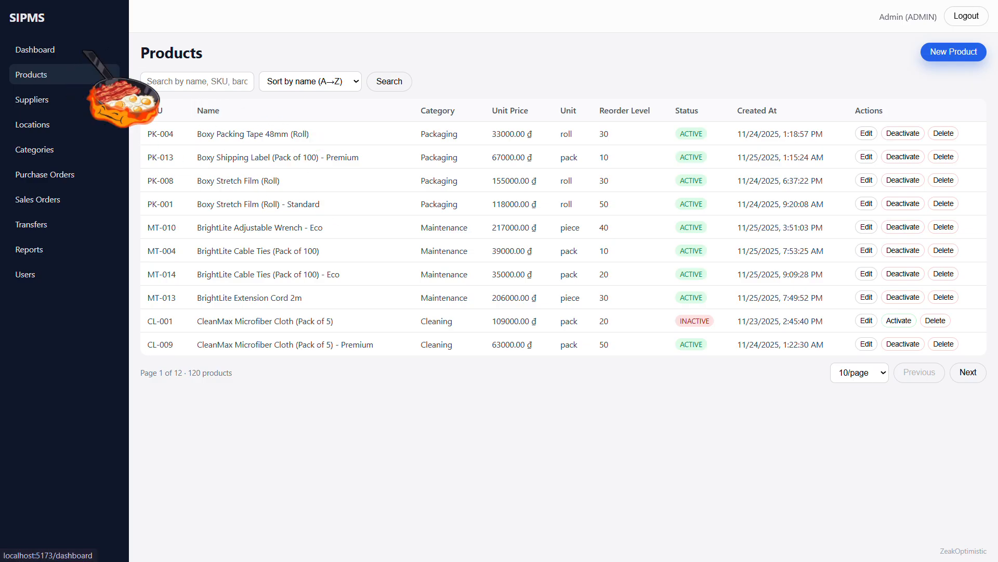
click(84, 50)
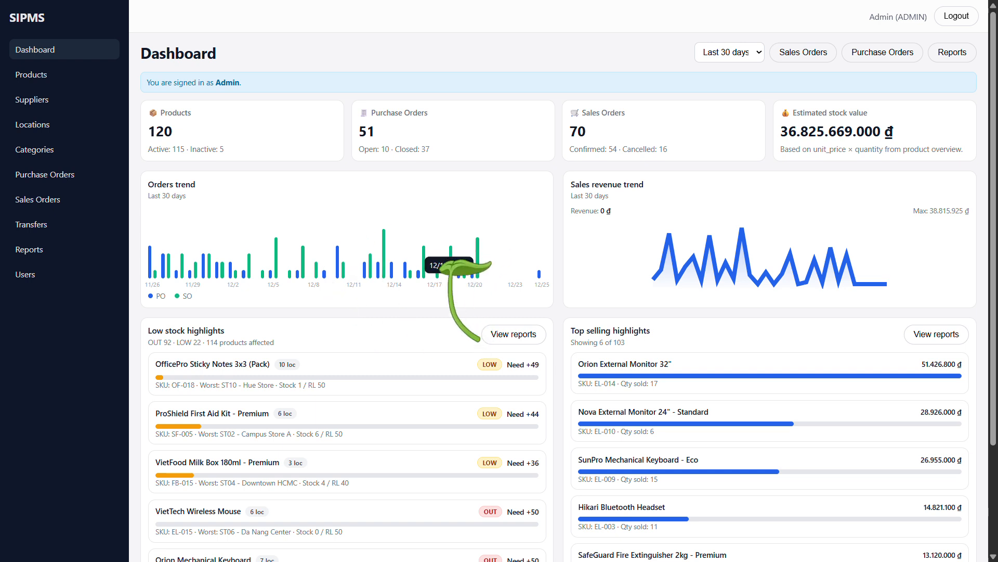
- Review the dashboard over shorter date ranges, including the last 14 days, and restore the range to Last 30 days
click(756, 52)
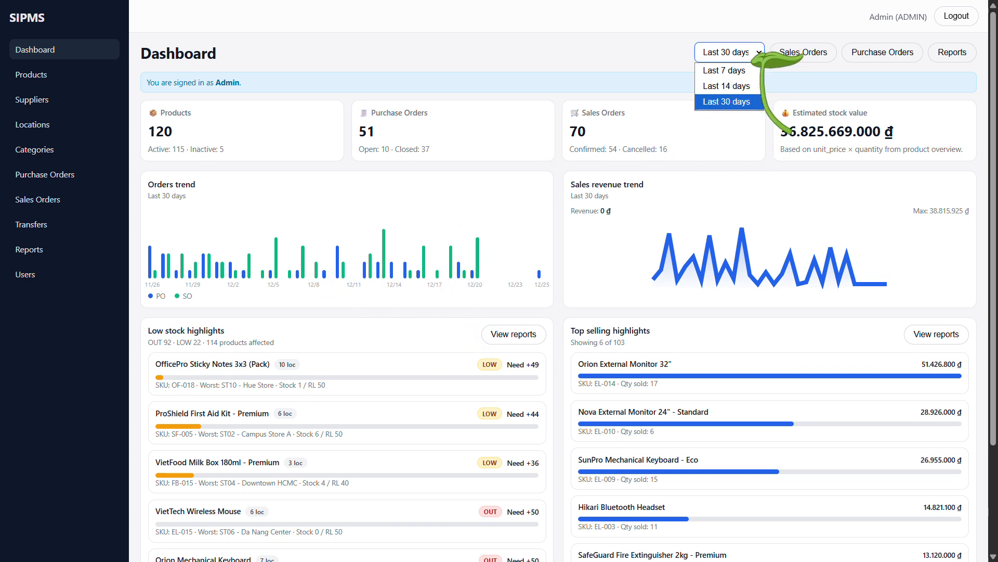
click(737, 85)
click(749, 52)
click(745, 70)
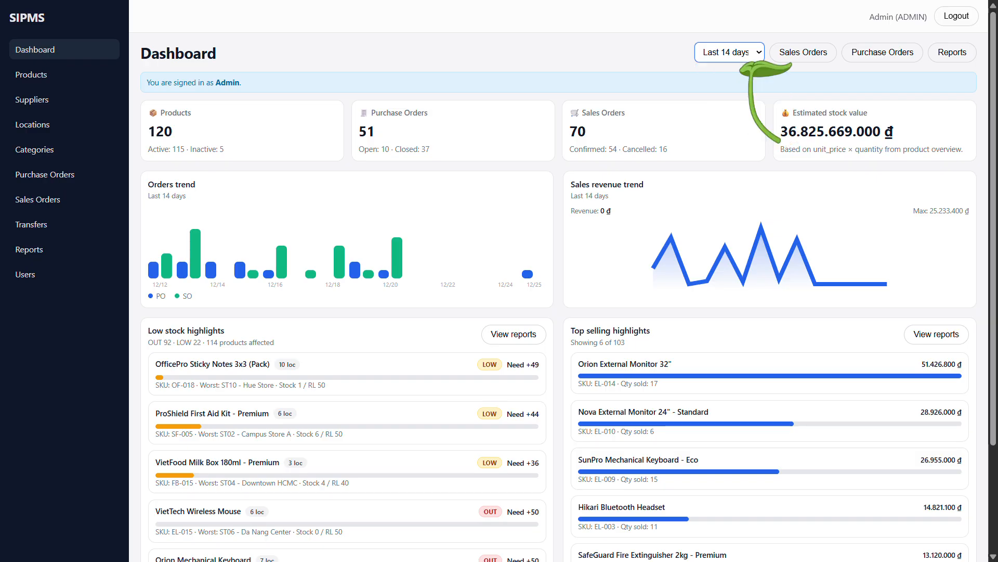
click(748, 52)
click(731, 102)
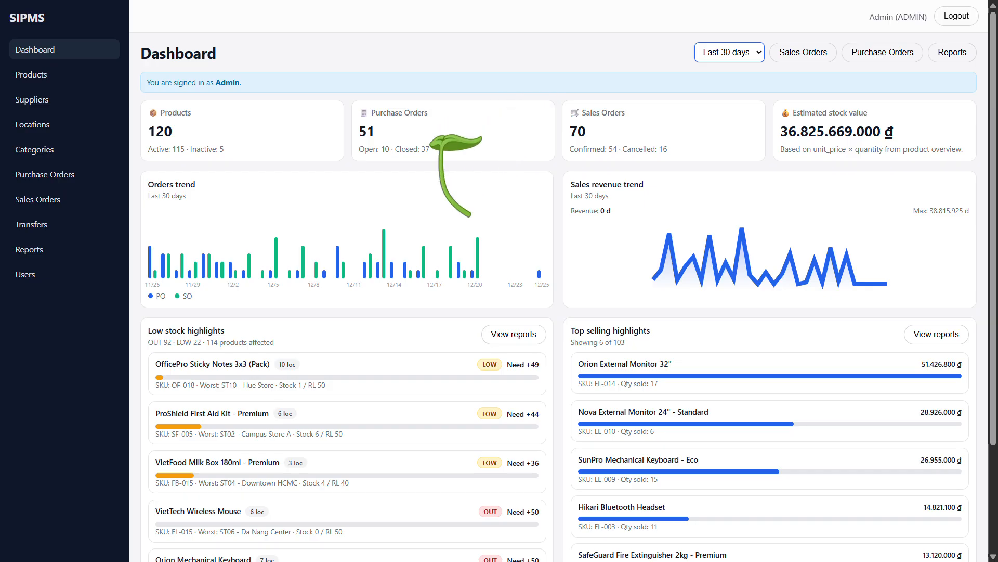
scroll(469, 208, down, 3)
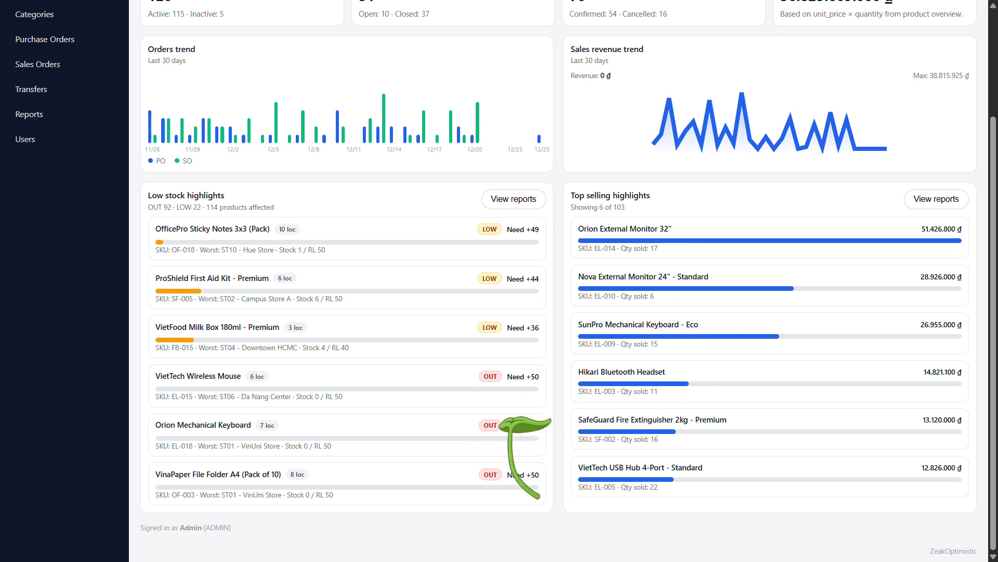
scroll(291, 338, up, 3)
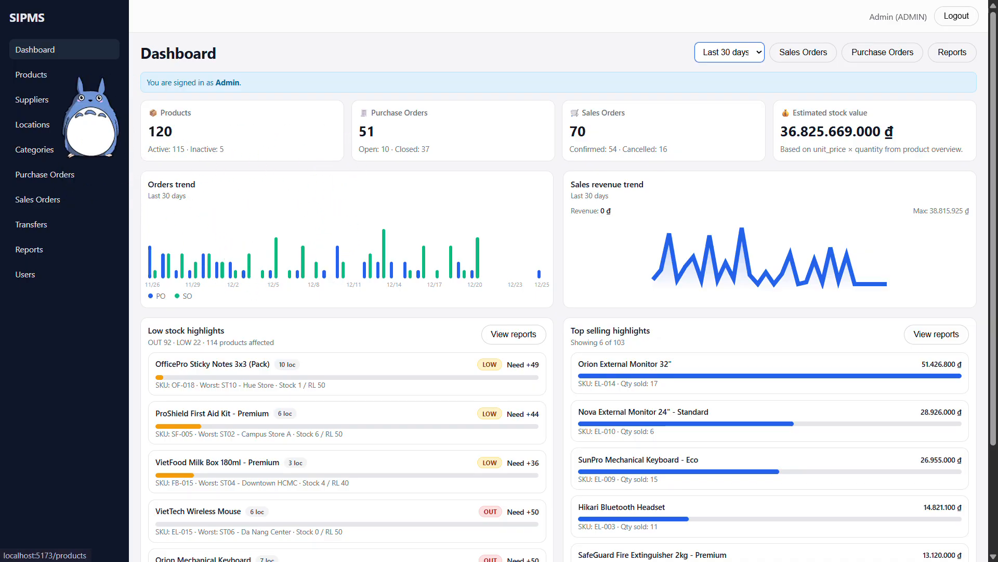
- Open the product list, sort it by unit price from low to high, and restore sorting by name A→Z
click(73, 74)
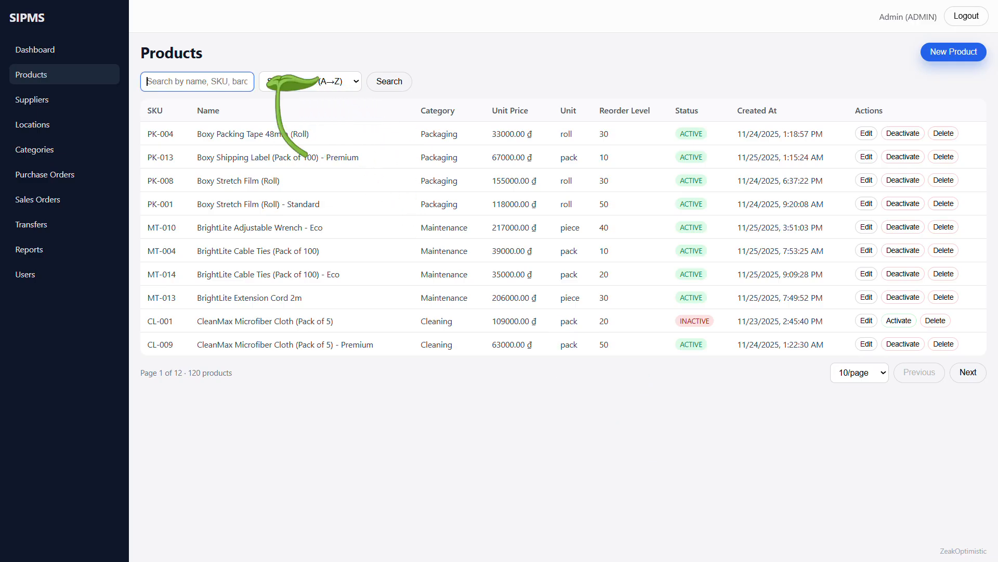
click(317, 81)
click(322, 133)
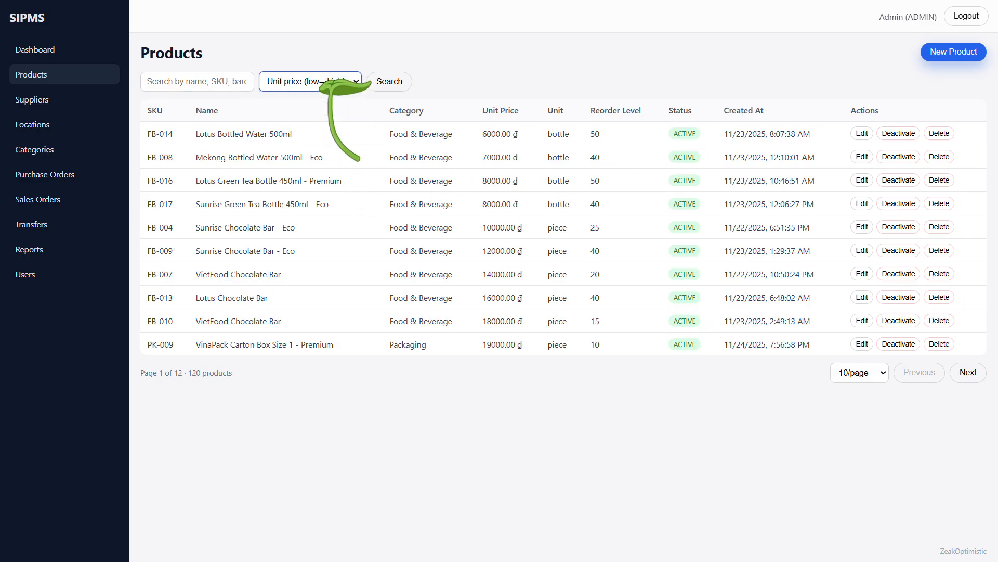
click(321, 82)
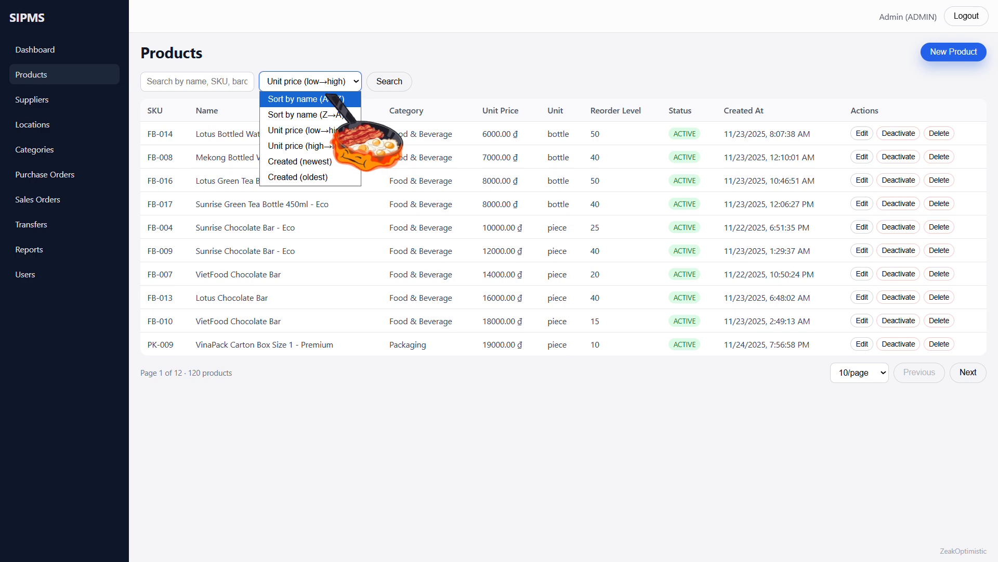
click(334, 99)
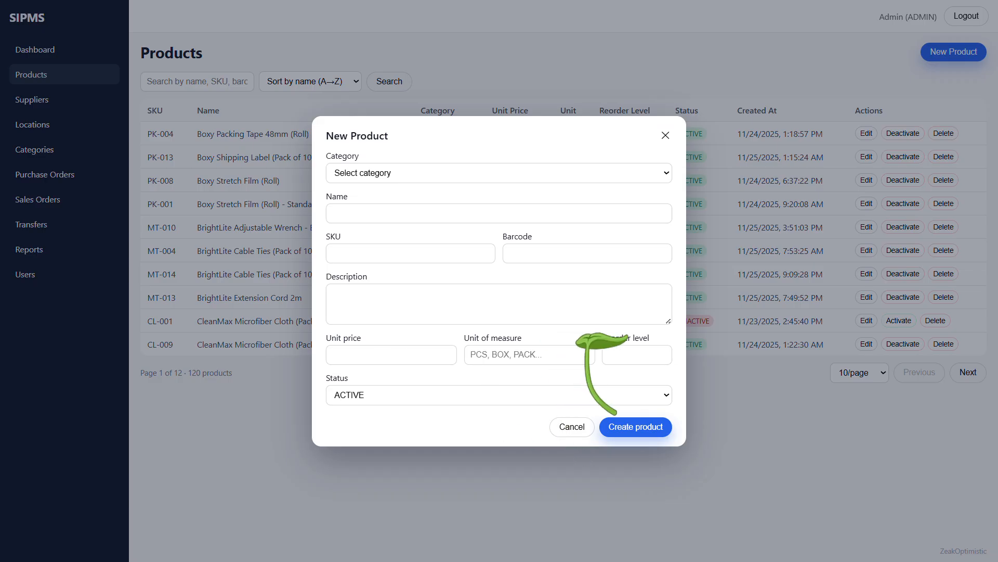
- Close the New Product form without creating anything and set the product list to 20 entries per page
click(665, 135)
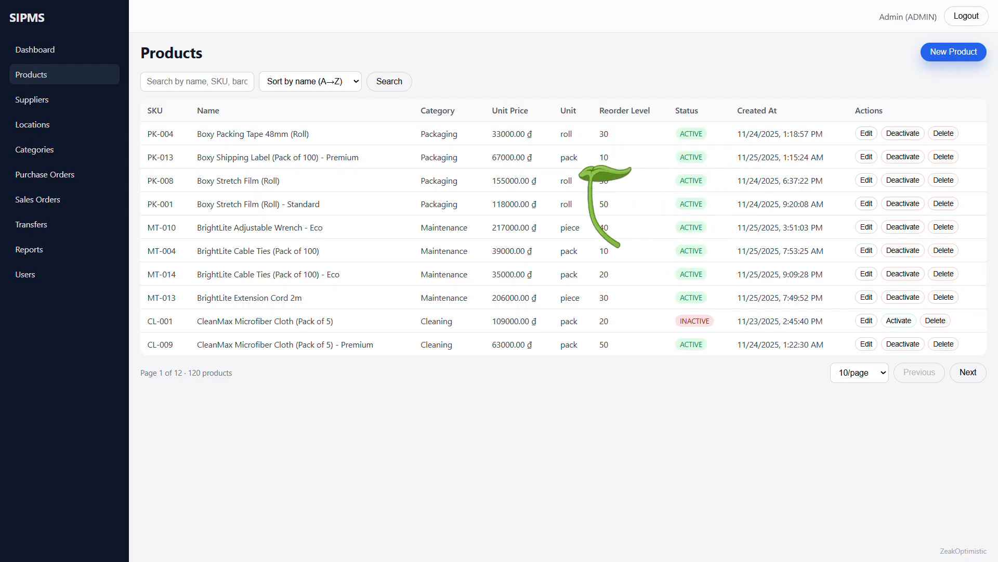
click(866, 372)
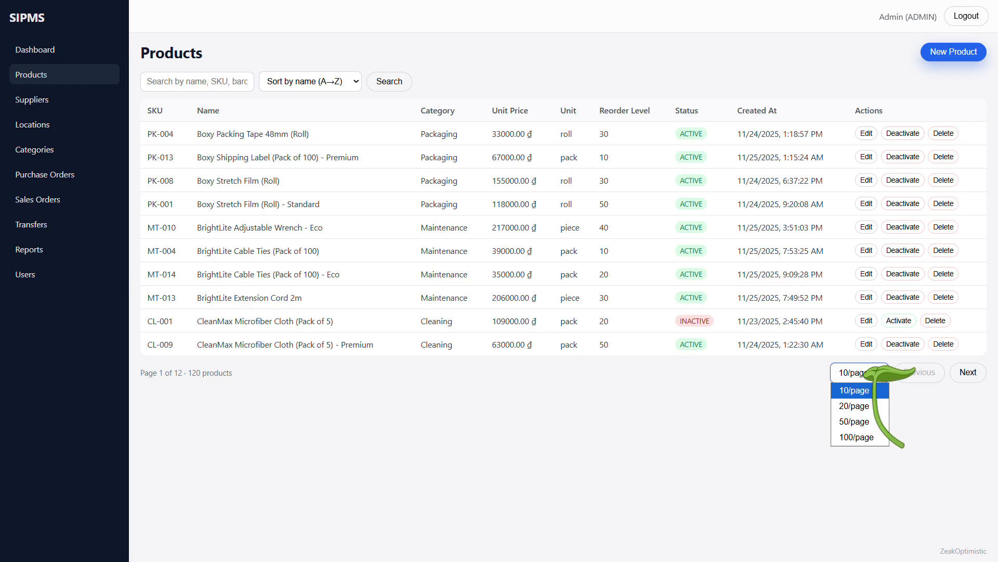
click(871, 404)
scroll(884, 468, down, 3)
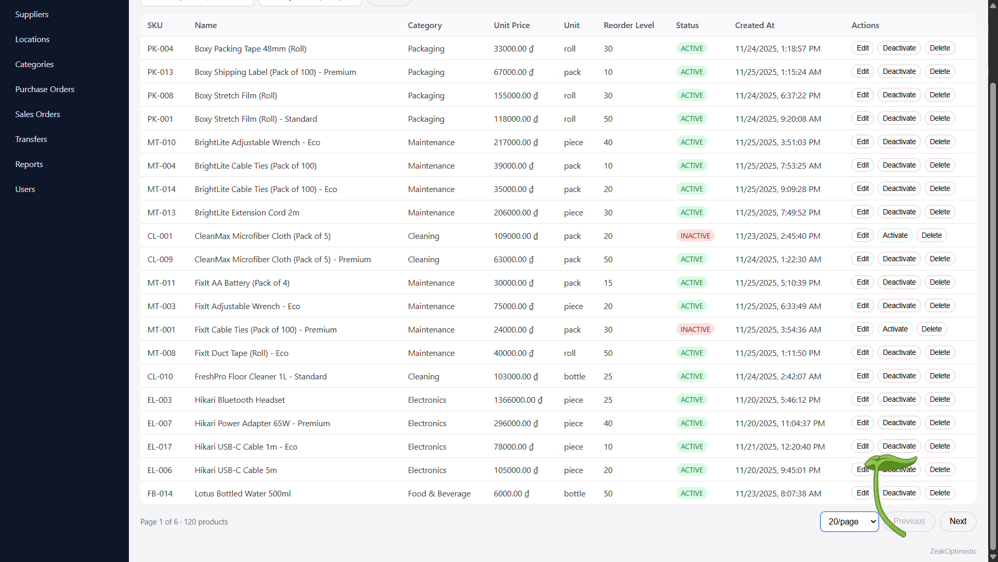
scroll(864, 519, up, 3)
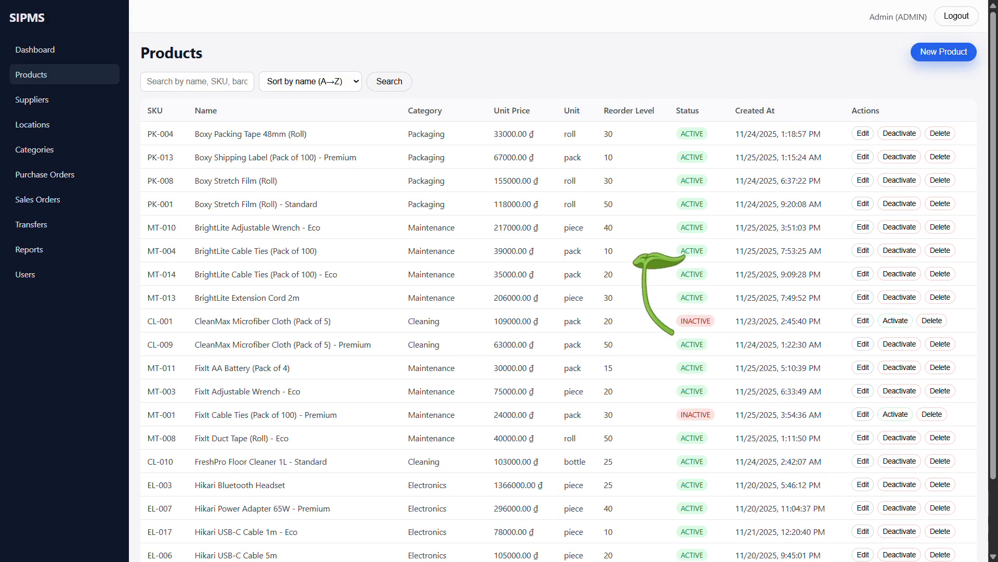
click(311, 78)
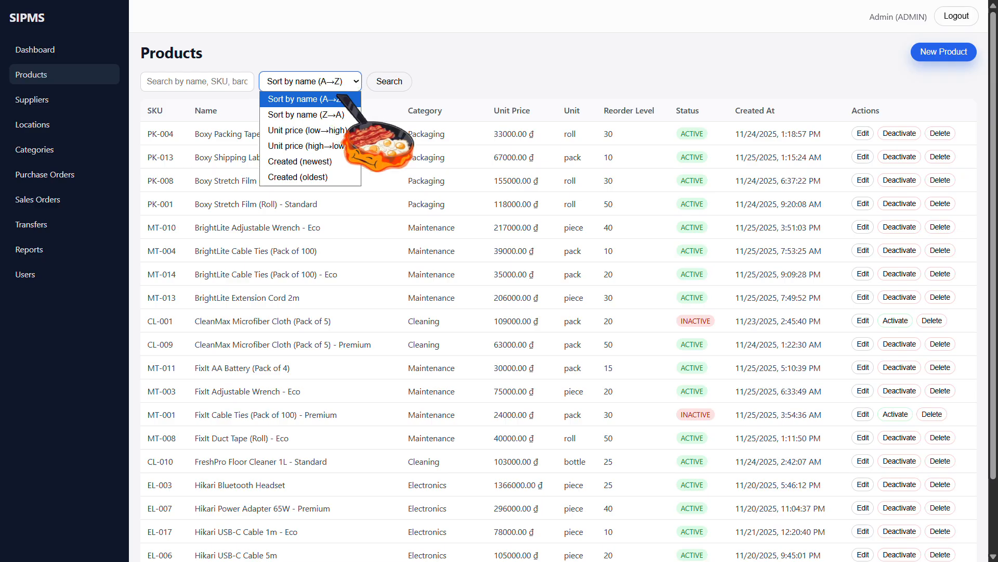
click(306, 52)
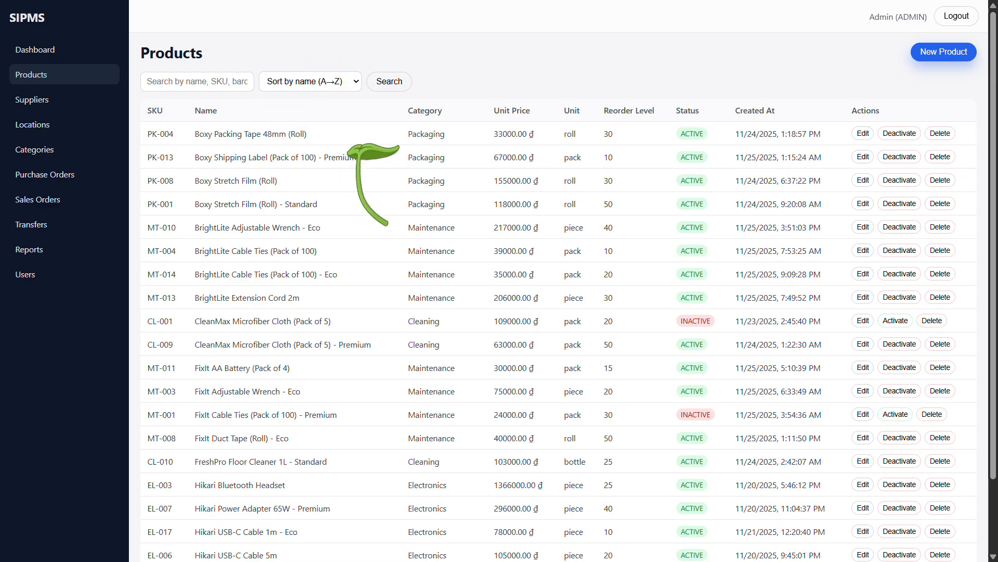
scroll(460, 240, down, 1)
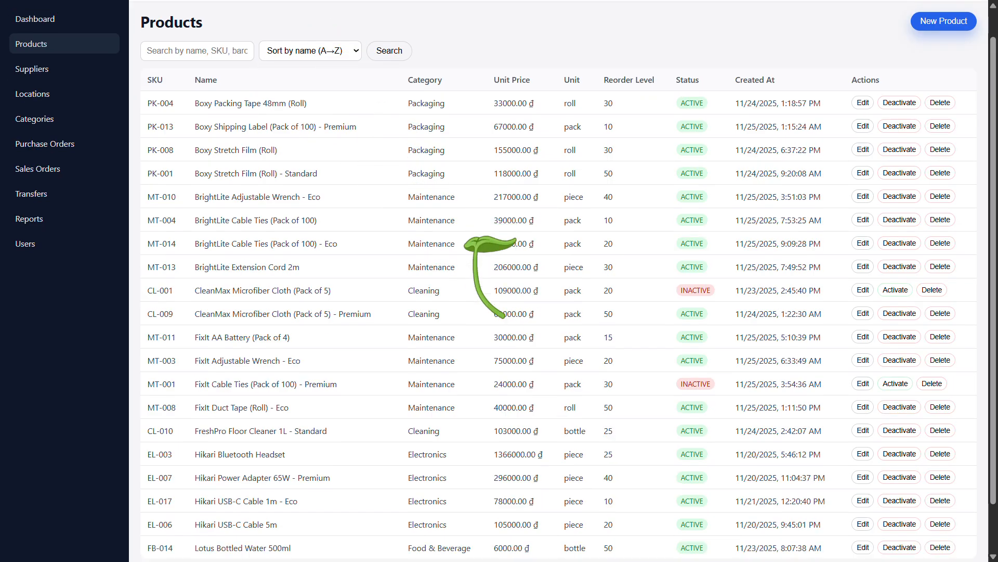
scroll(470, 241, up, 1)
scroll(470, 242, down, 3)
scroll(479, 242, up, 3)
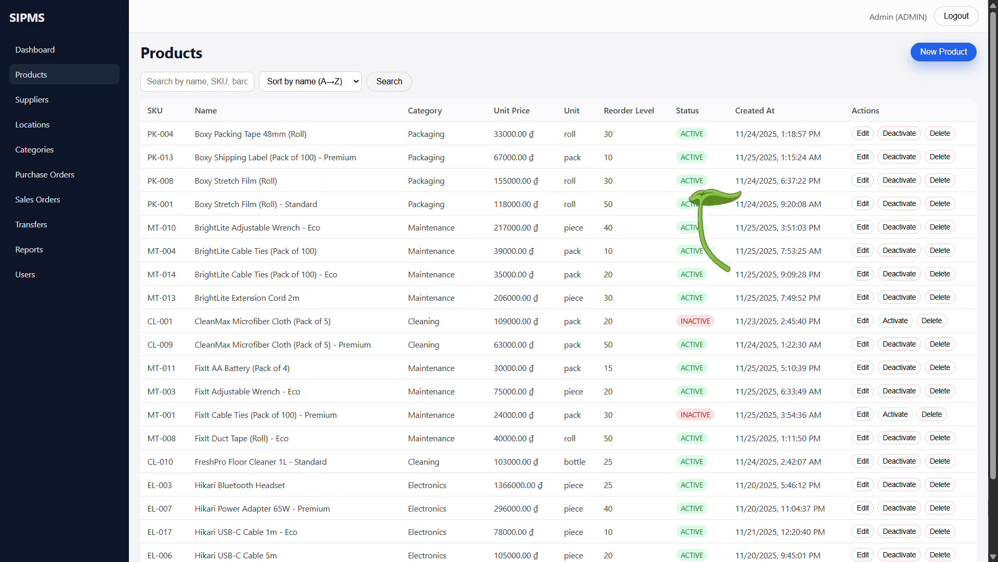
- Deactivate the product Boxy Stretch Film (Roll) - Standard (PK-001) and activate it again
click(897, 204)
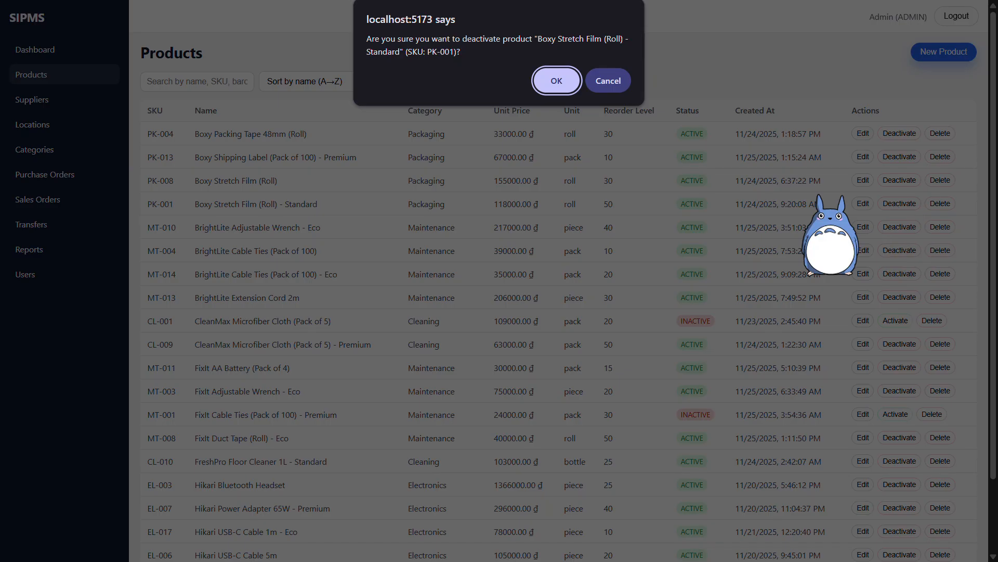
click(556, 81)
click(896, 203)
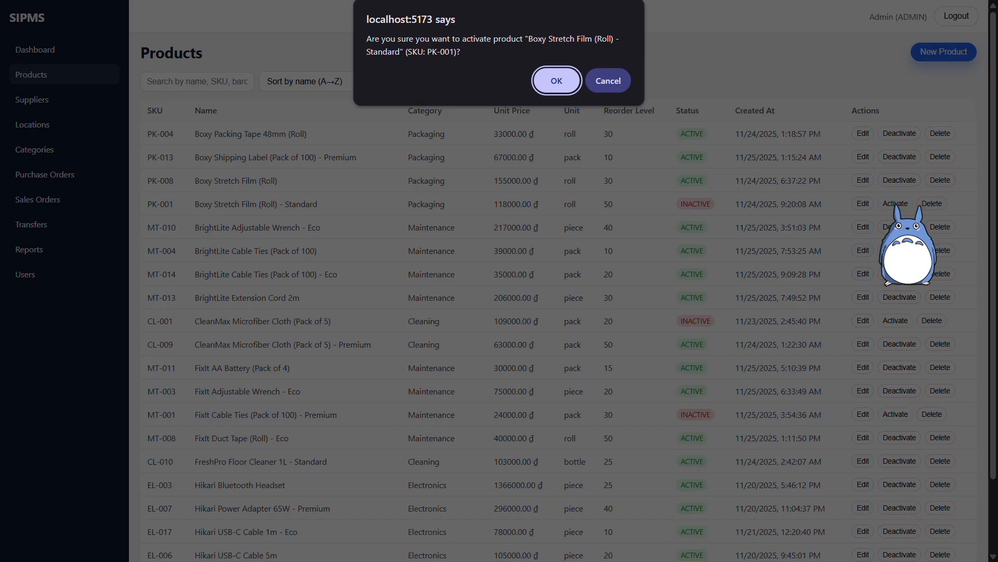
click(564, 141)
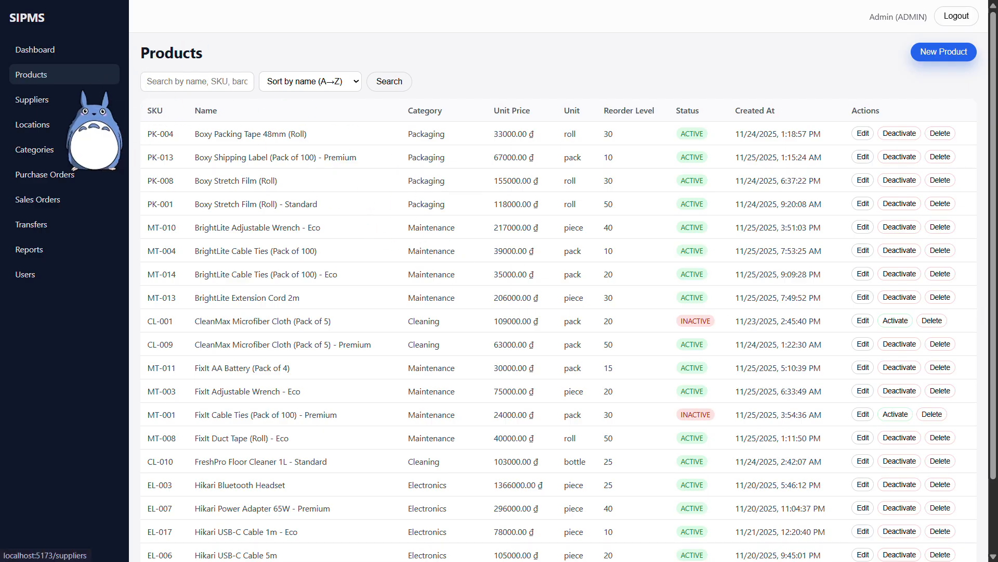
- Open the Suppliers list and look at its sorting options without changing the order
click(73, 98)
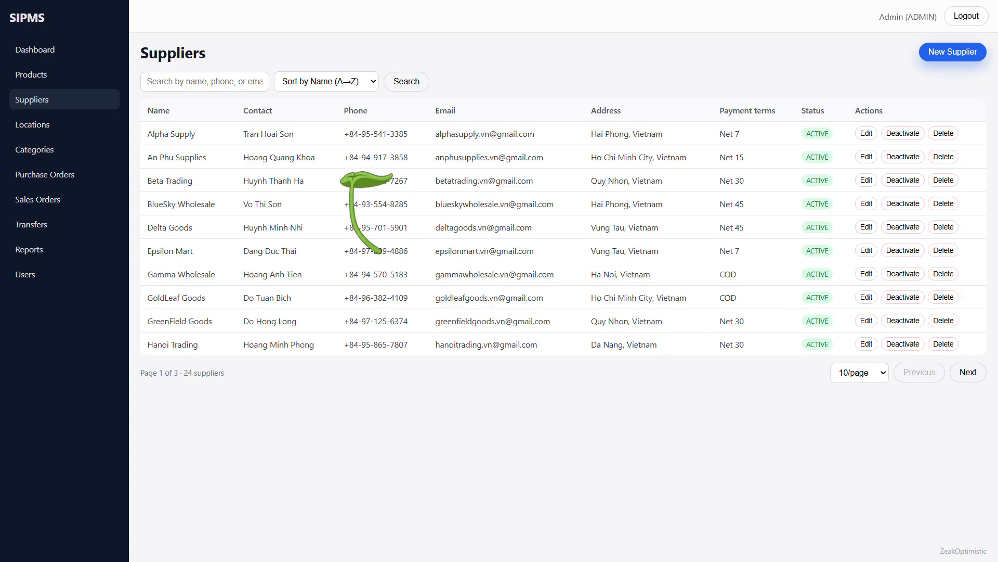
click(346, 80)
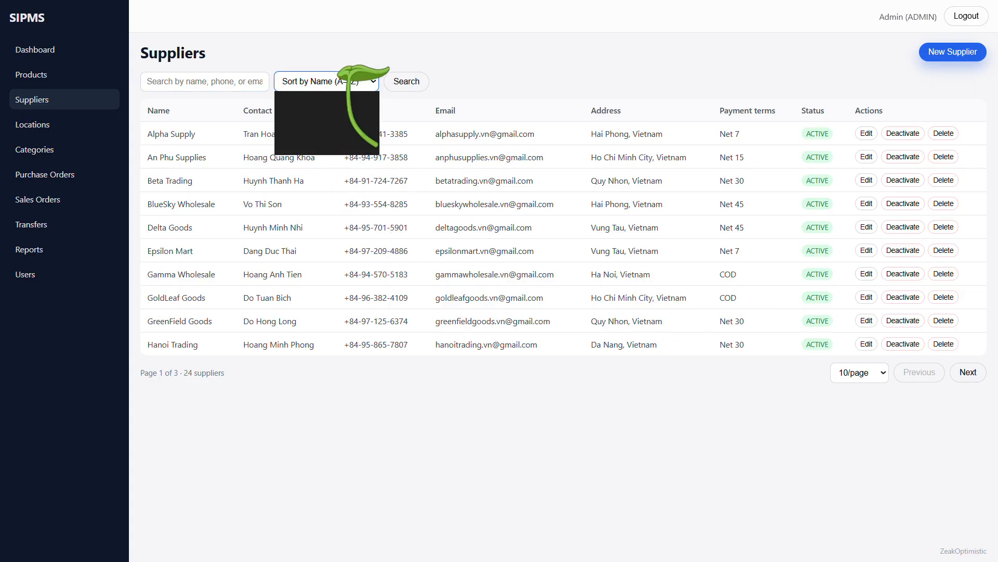
click(364, 79)
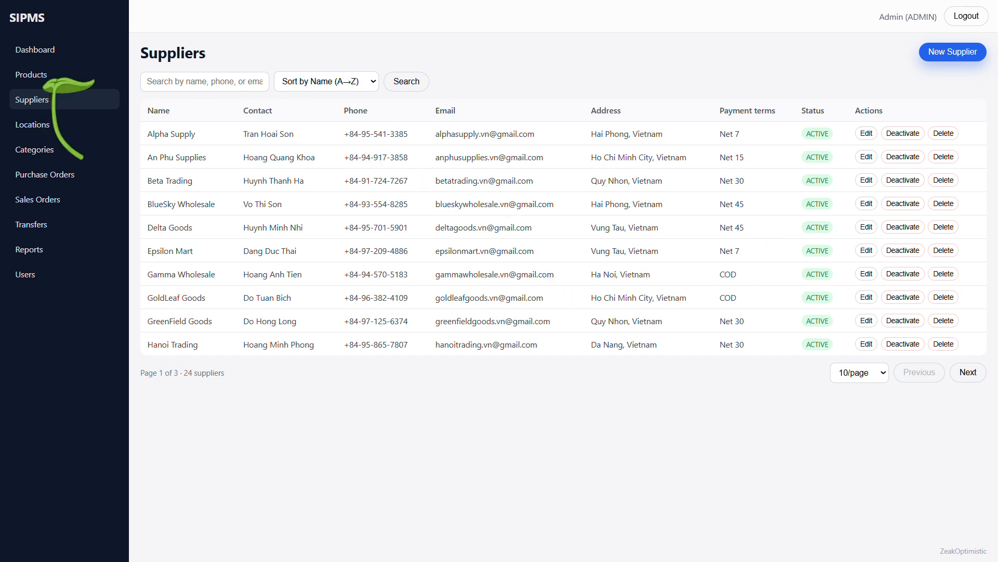
- Browse both pages of the Locations list and view the New Location form without creating anything
click(27, 125)
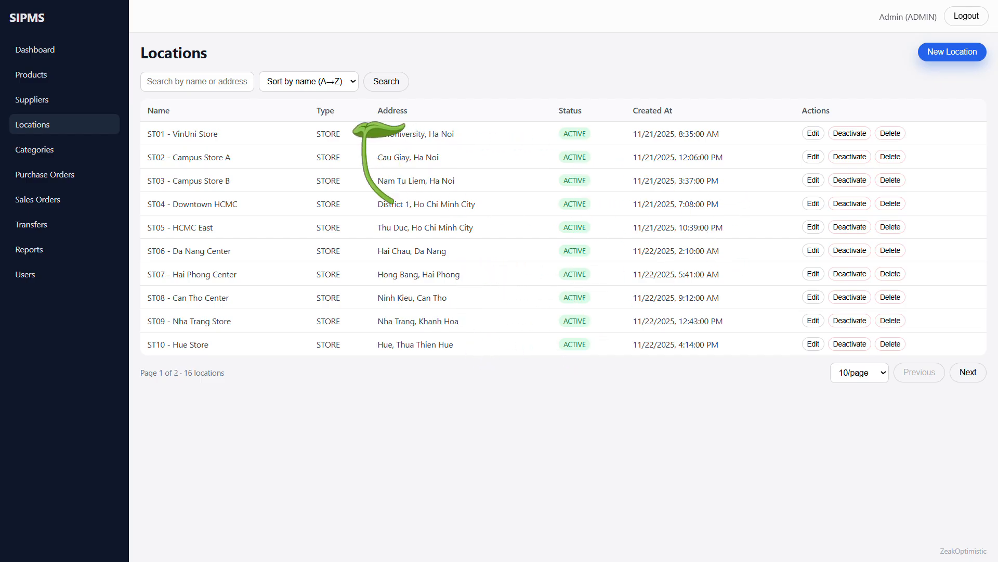
click(970, 372)
click(920, 372)
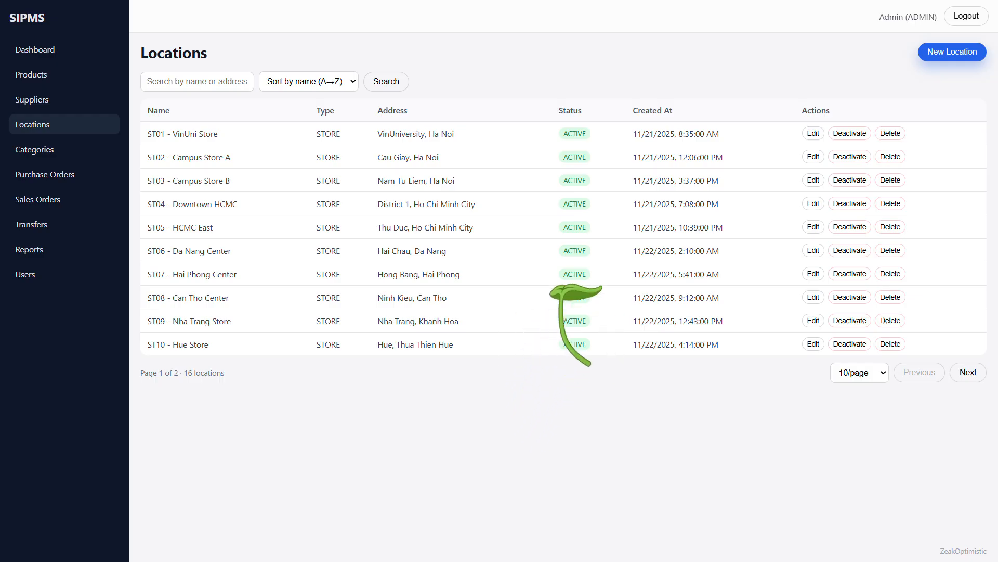
click(935, 54)
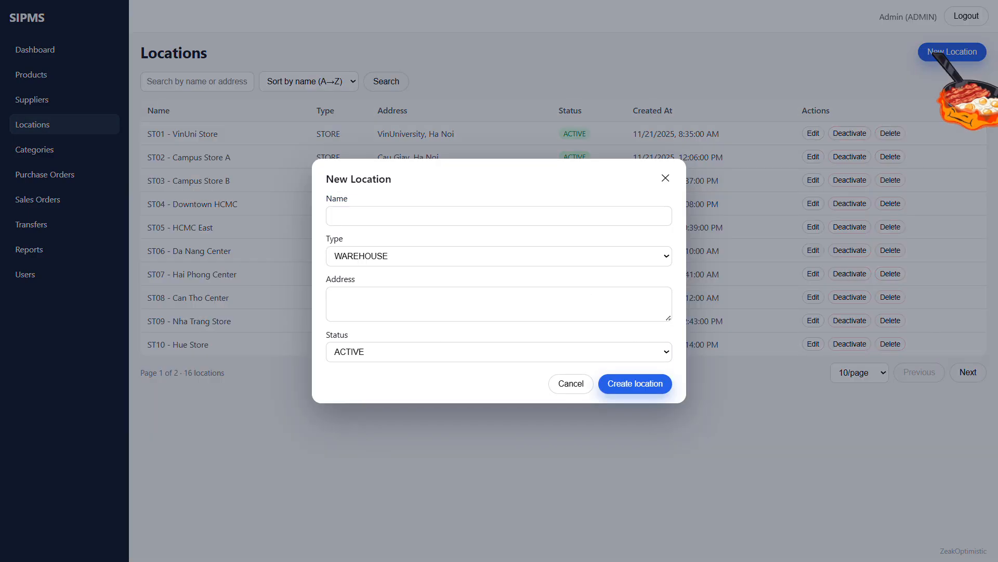
click(571, 383)
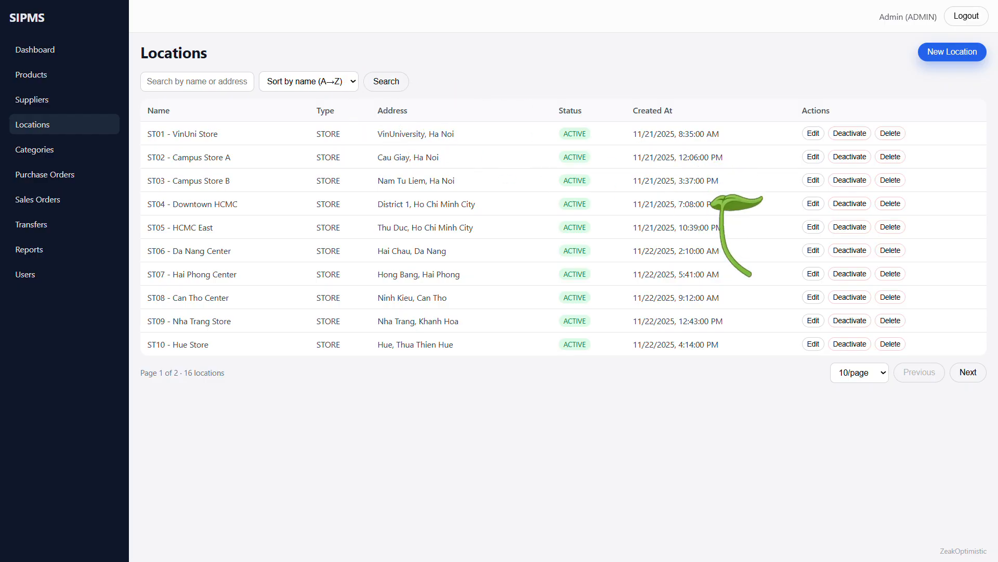
- Deactivate the location ST01 - VinUni Store and activate it again
click(863, 134)
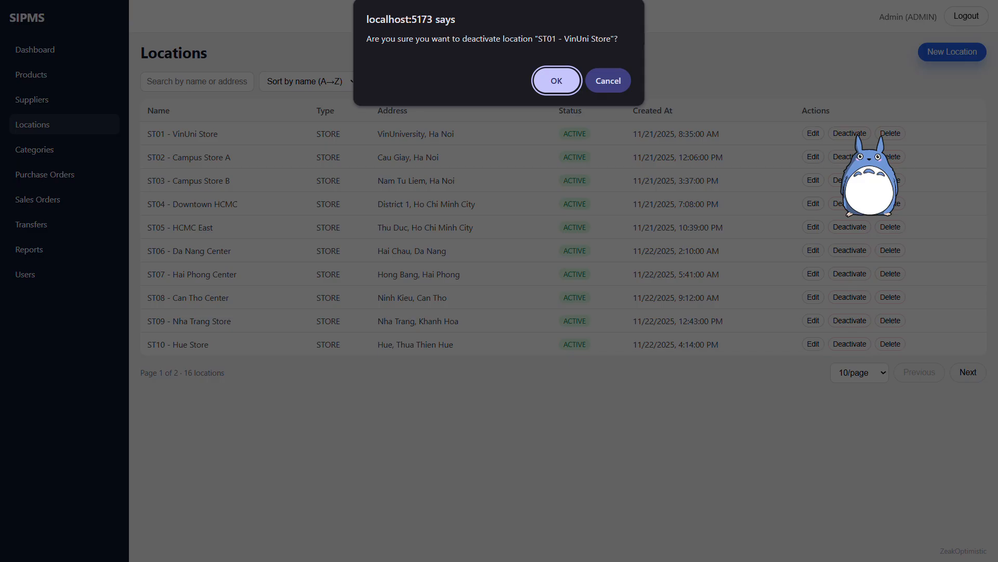
click(554, 80)
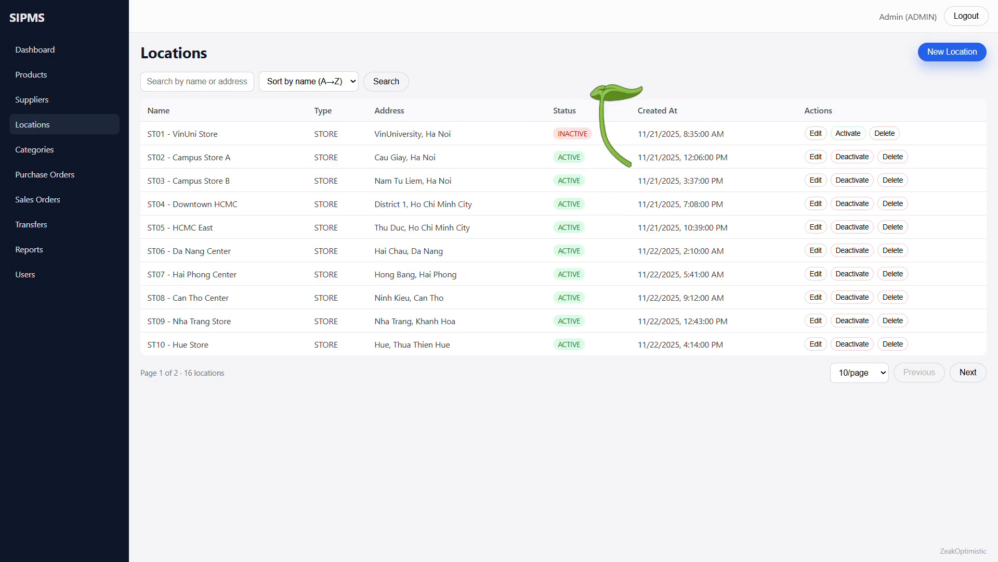
click(849, 133)
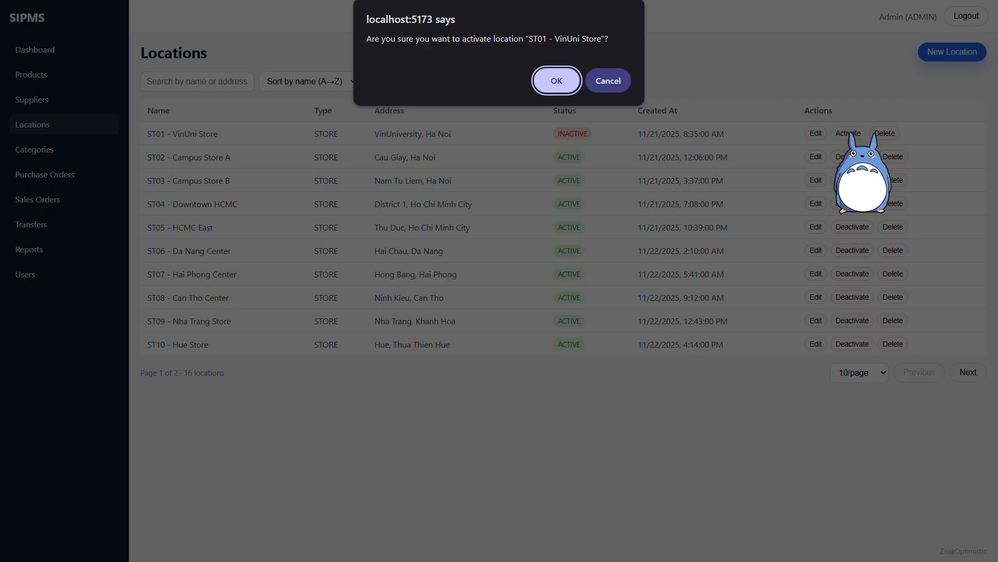
click(554, 81)
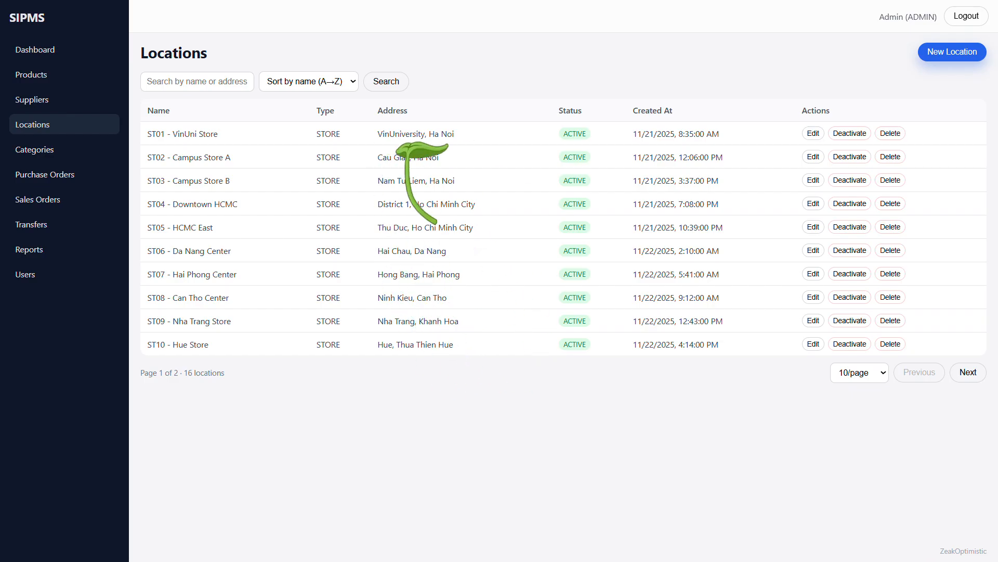
- Try sorting the locations by oldest created and name Z→A, restore name A→Z, and show 50 entries per page
click(333, 81)
click(312, 140)
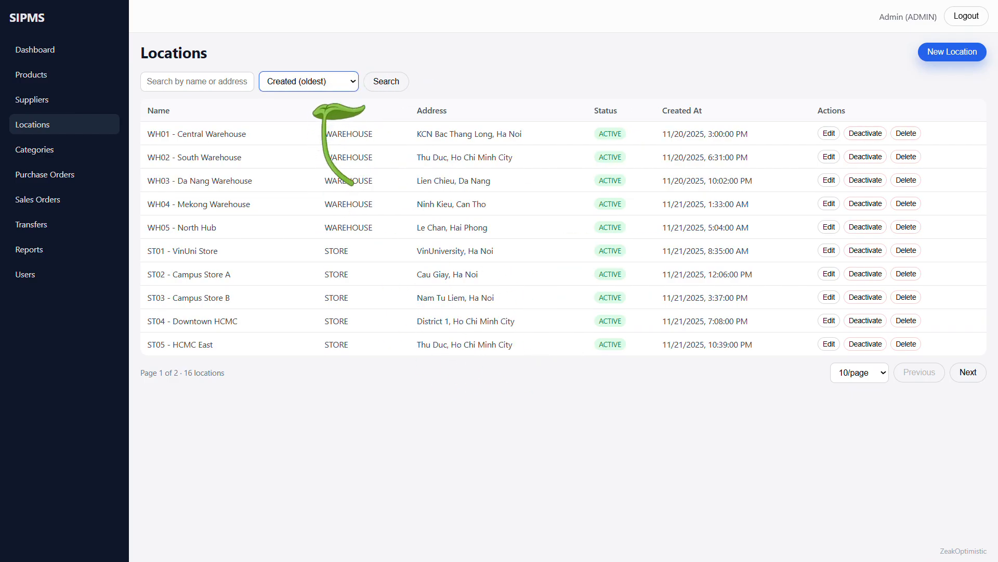
click(332, 81)
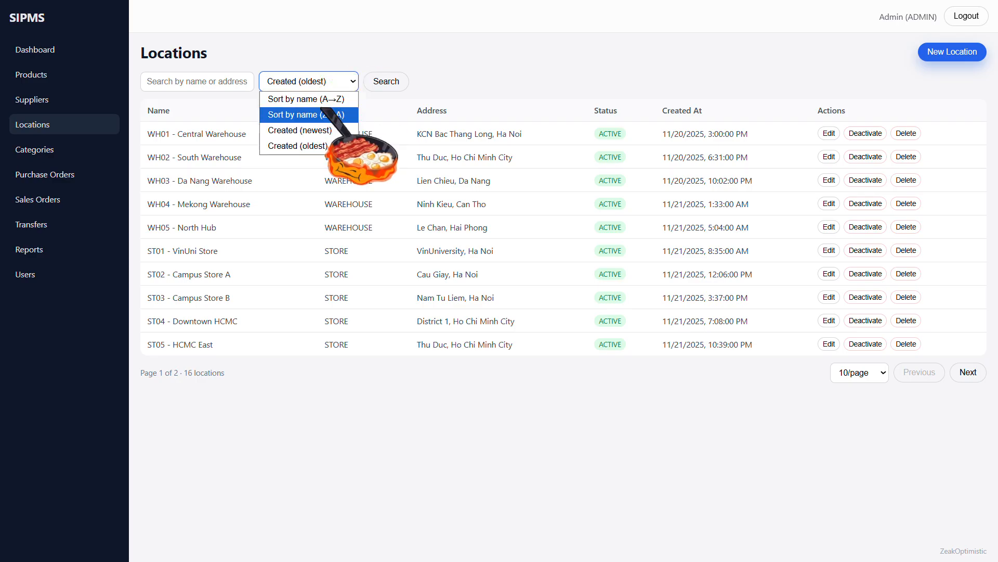
click(332, 112)
click(333, 85)
click(346, 99)
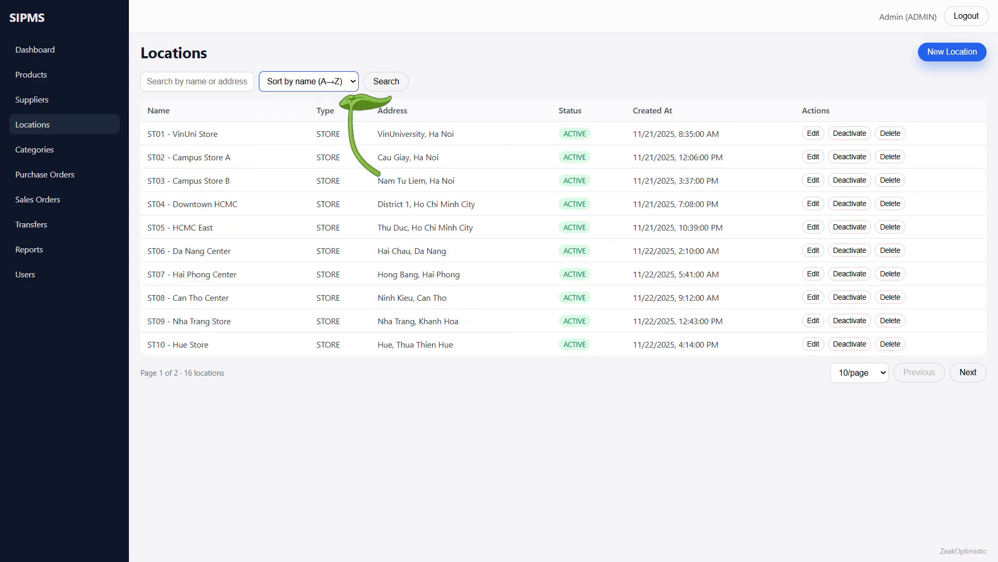
click(874, 372)
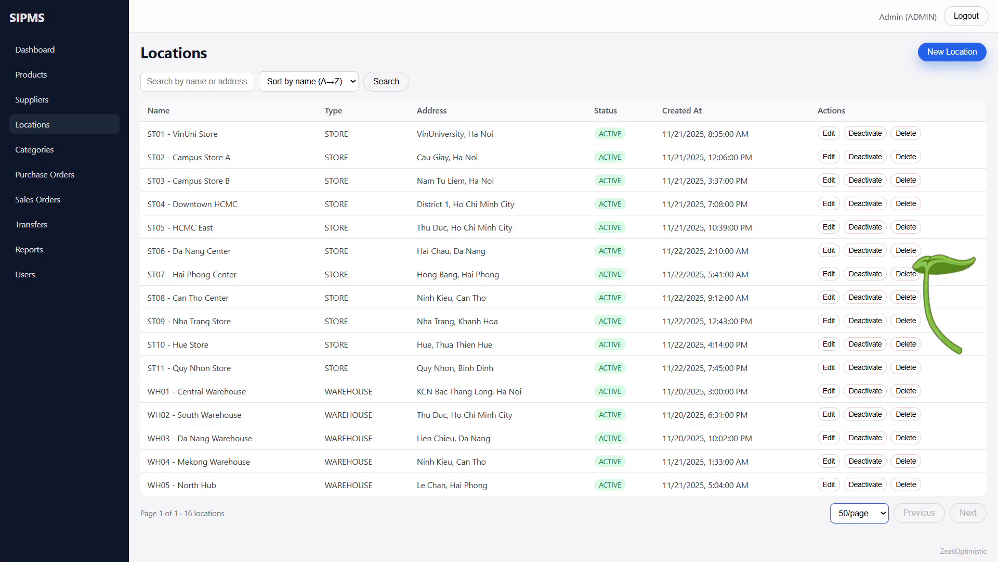
- Open the Categories list and view the New Category form and the sorting options without changing anything
click(42, 149)
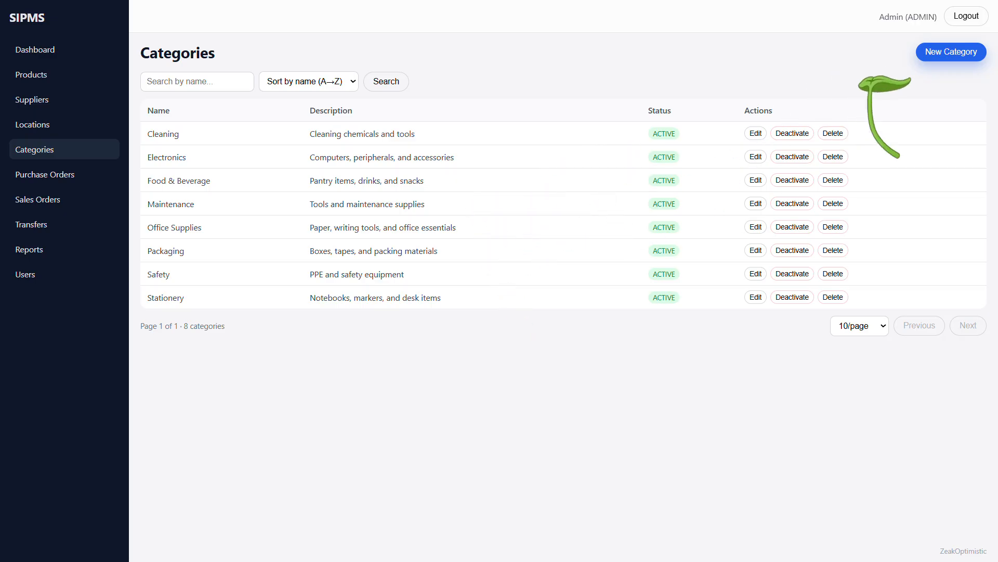
click(920, 58)
click(666, 197)
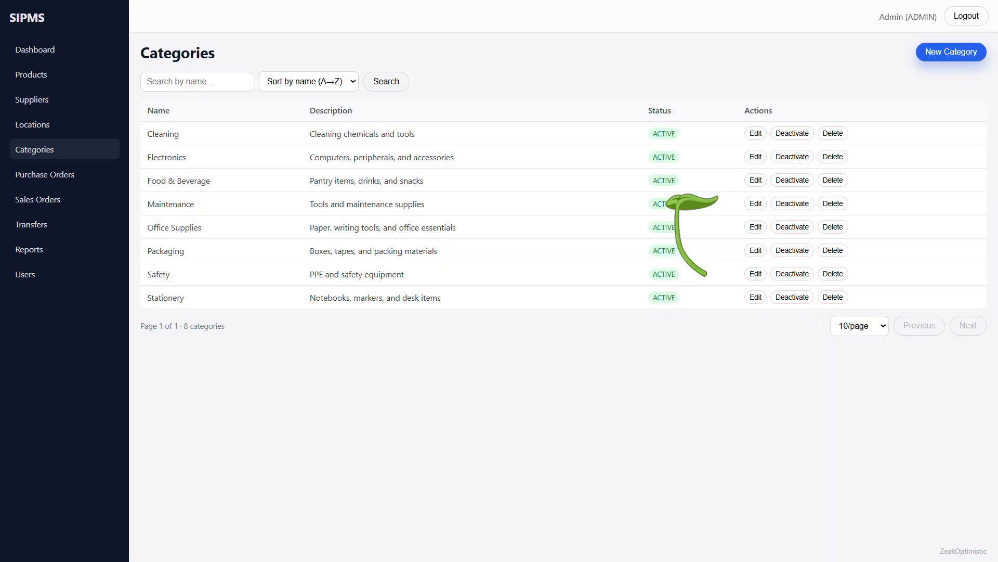
click(322, 82)
click(494, 147)
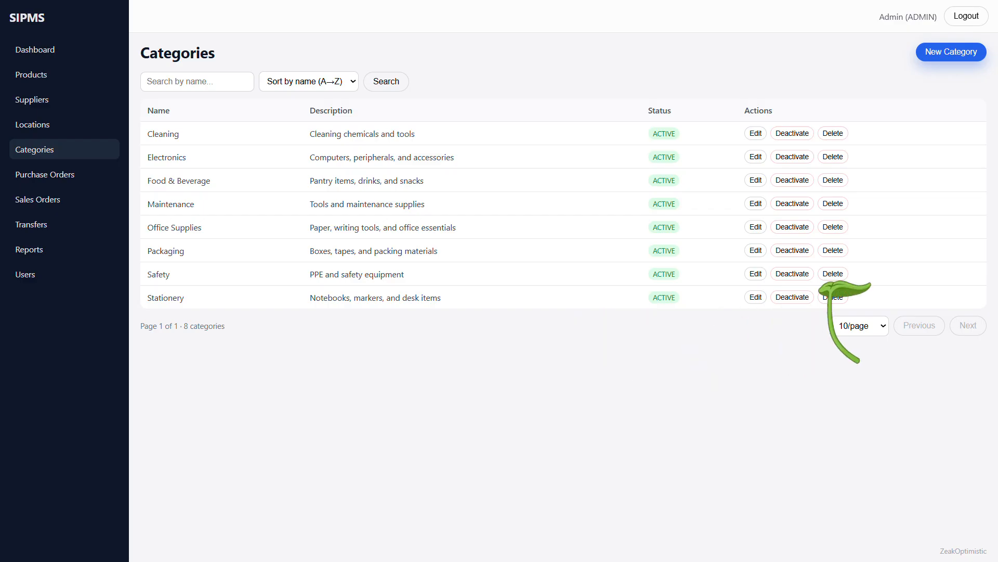
- Set the category list to 20 entries per page and restore it to 10 per page
click(869, 322)
click(860, 359)
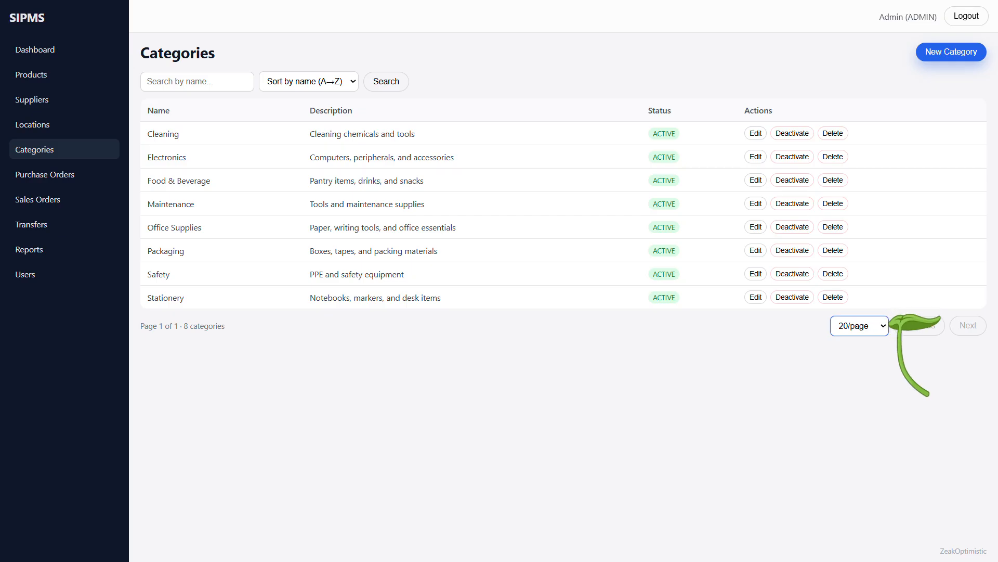
click(881, 326)
click(857, 343)
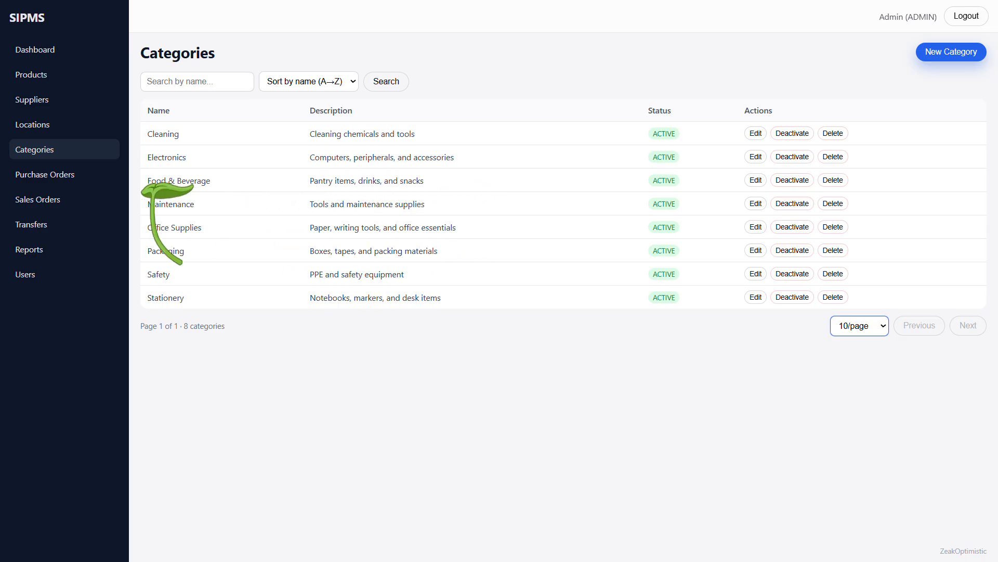
- Start a new purchase order with supplier Beta Trading and location ST04 - Downtown HCMC
click(57, 176)
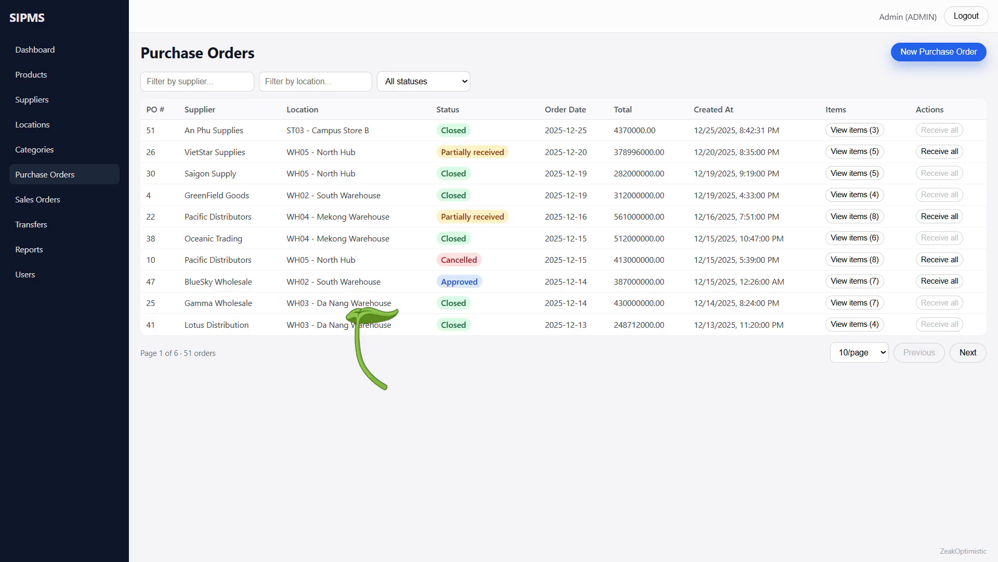
click(918, 51)
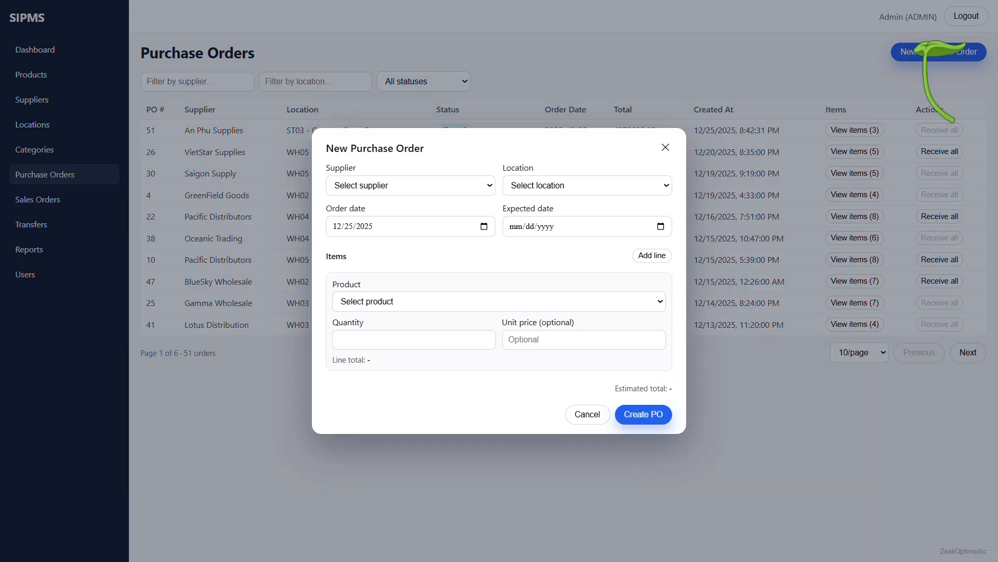
click(424, 186)
click(354, 249)
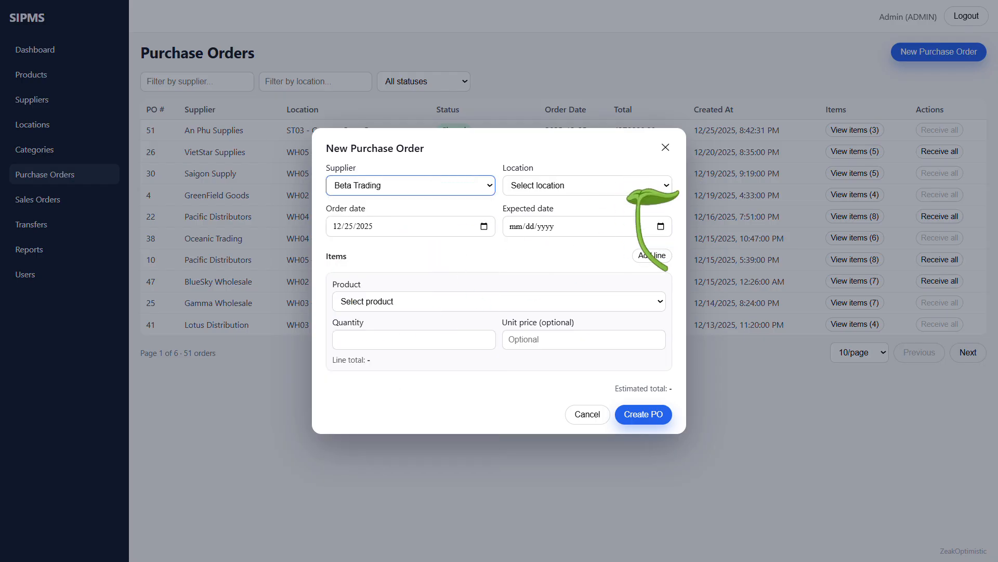
click(631, 185)
click(529, 264)
- Set the purchase order's expected date to 01/01/2026
click(655, 227)
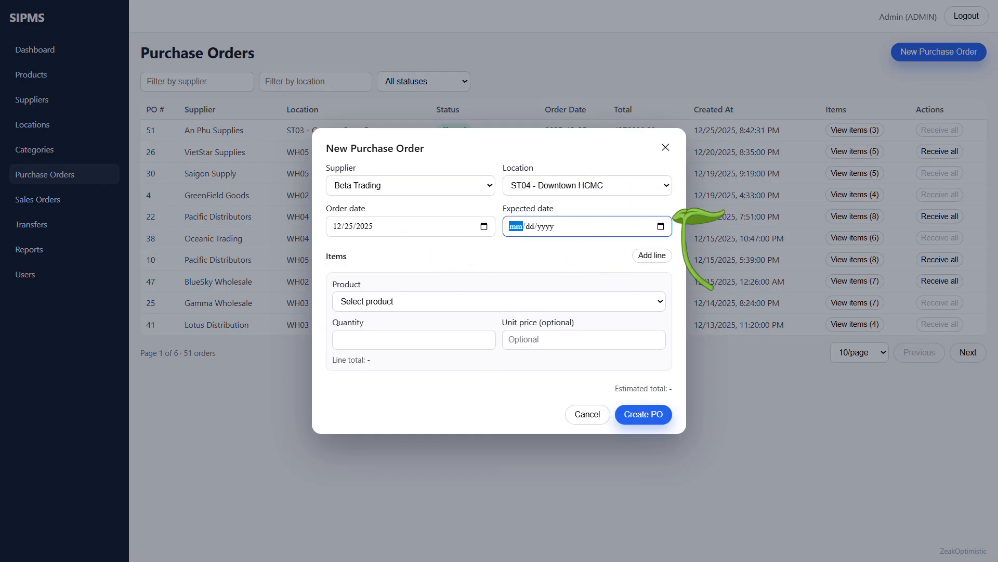
click(660, 226)
click(585, 309)
click(659, 227)
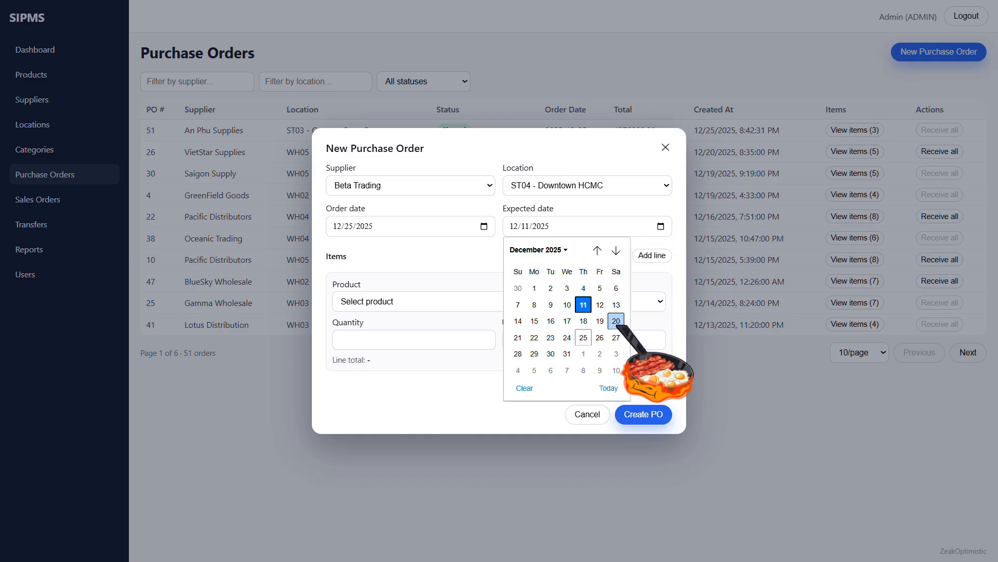
click(590, 354)
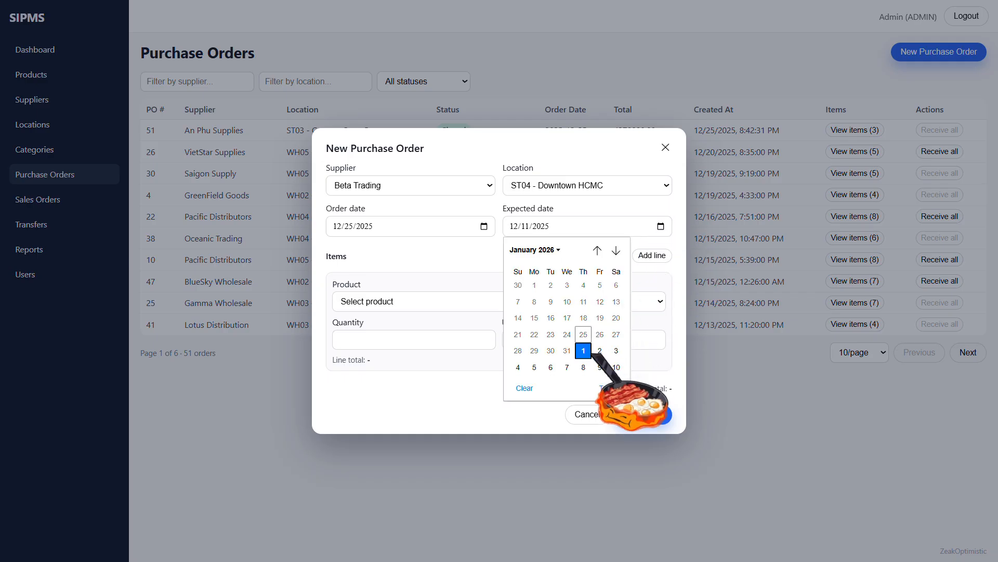
- Enter Hikari Power Adapter 65W - Premium (EL-007) with quantity 3 as the order's first item
click(495, 301)
click(465, 236)
click(421, 338)
text(2)
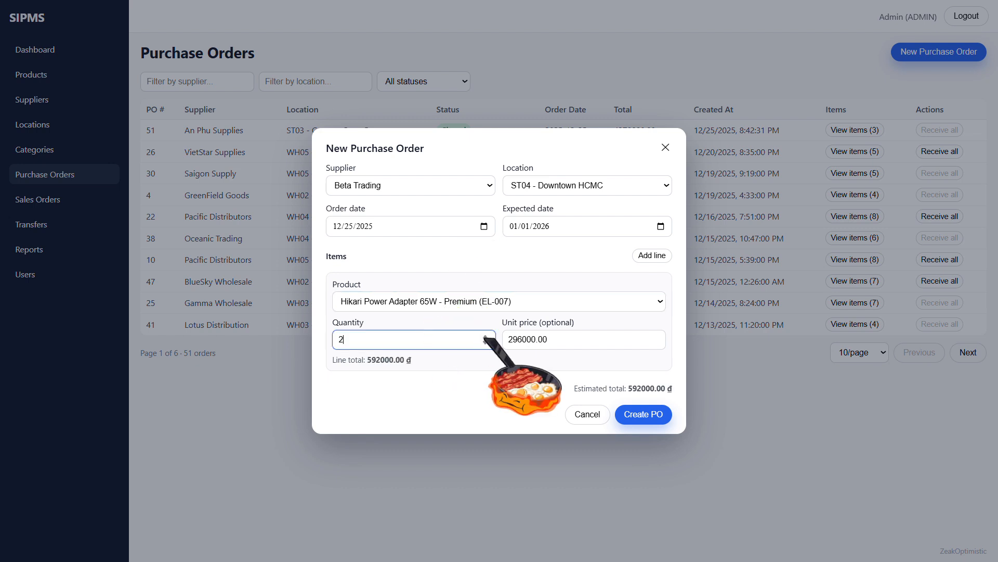
- Add a second item line for Hikari Bluetooth Headset (EL-003) with quantity 4 and create the purchase order
click(655, 256)
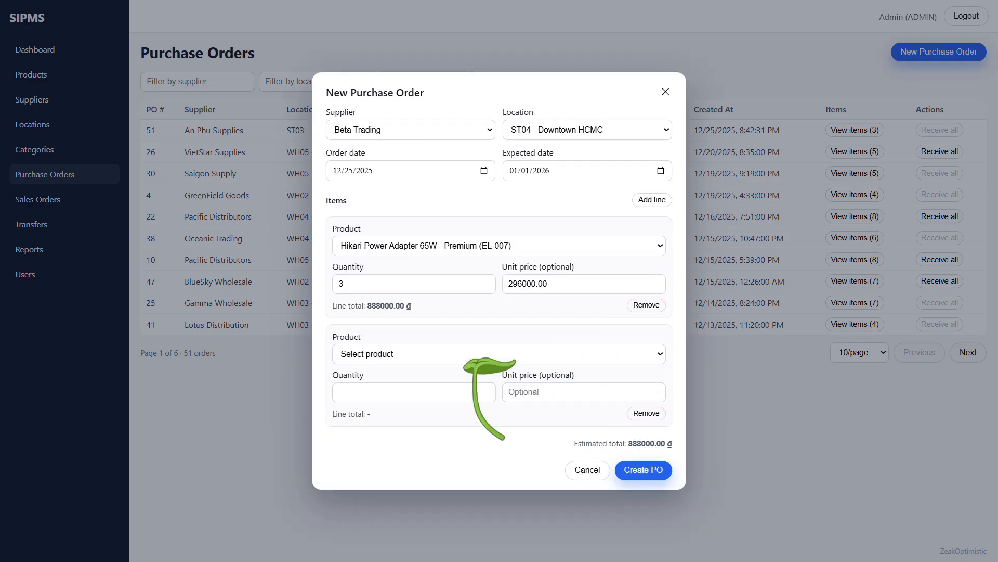
click(487, 355)
click(491, 263)
click(485, 389)
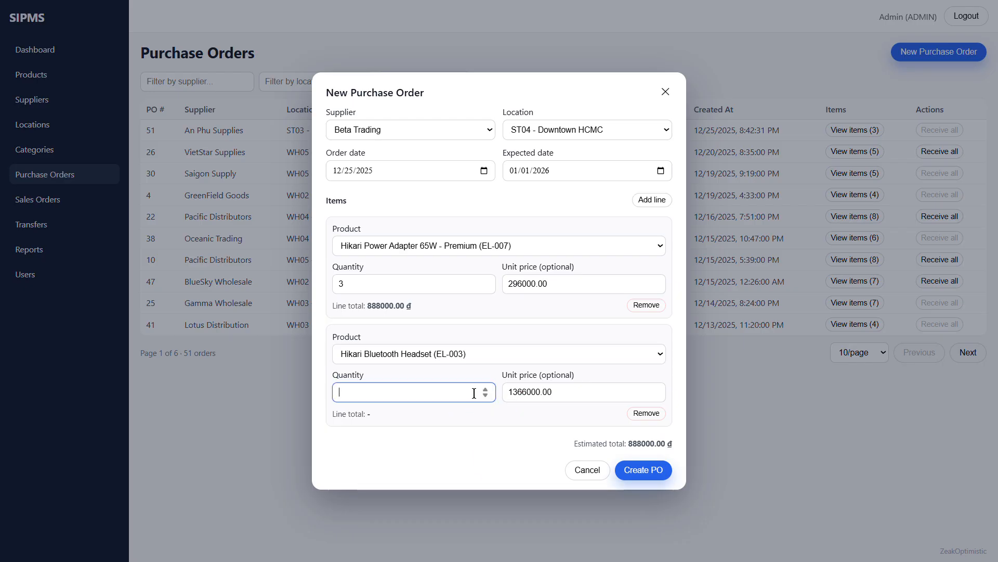
click(644, 469)
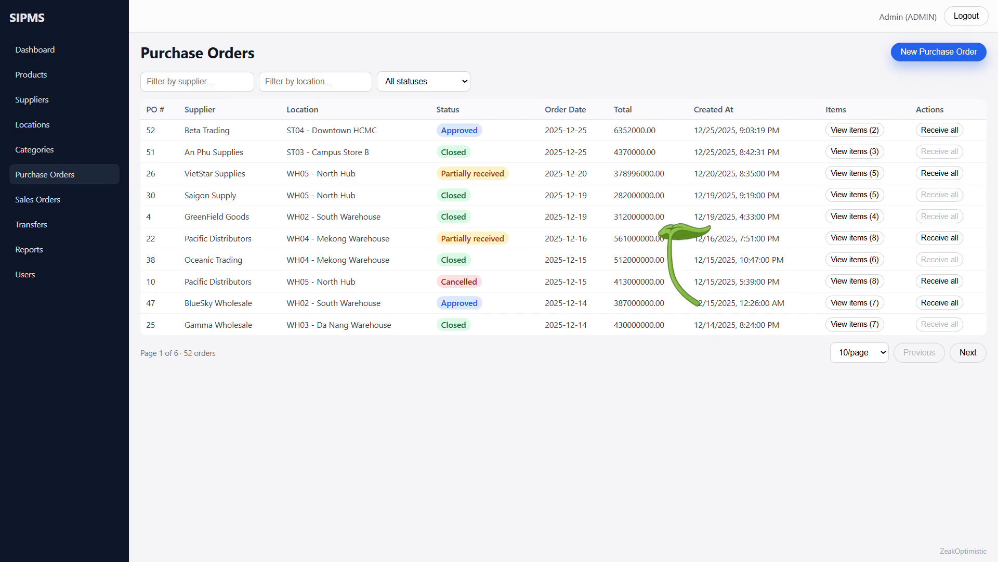
- Show the items of the new Beta Trading purchase order and receive all of them
click(863, 133)
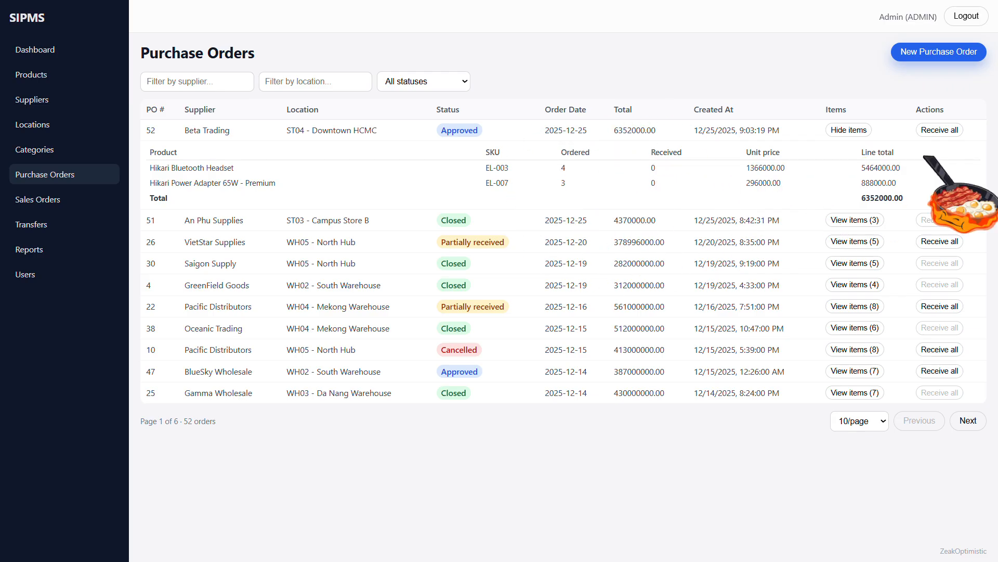
click(939, 130)
click(556, 68)
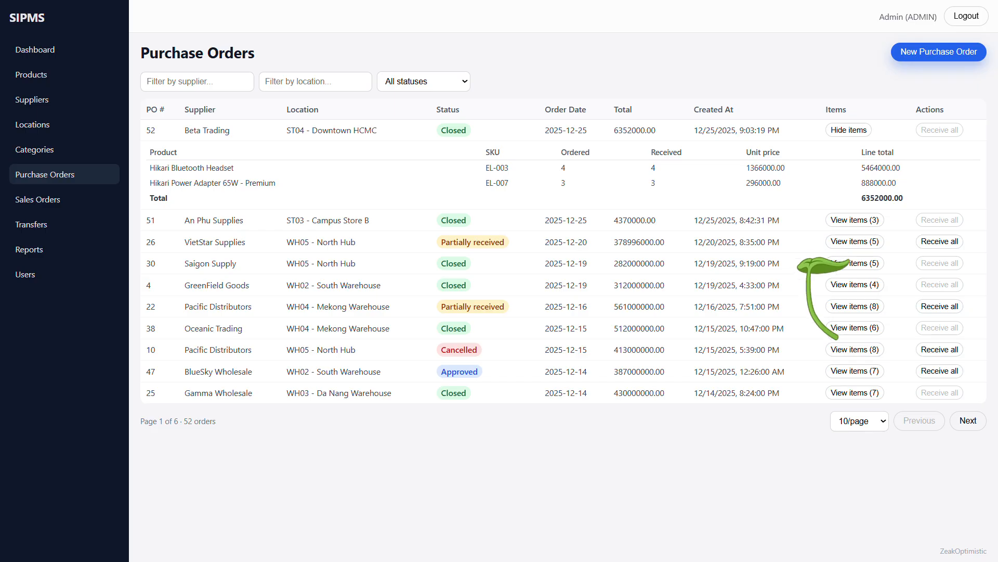
- Show the items of the VietStar Supplies purchase order and check the status filter options, keeping All statuses
click(848, 242)
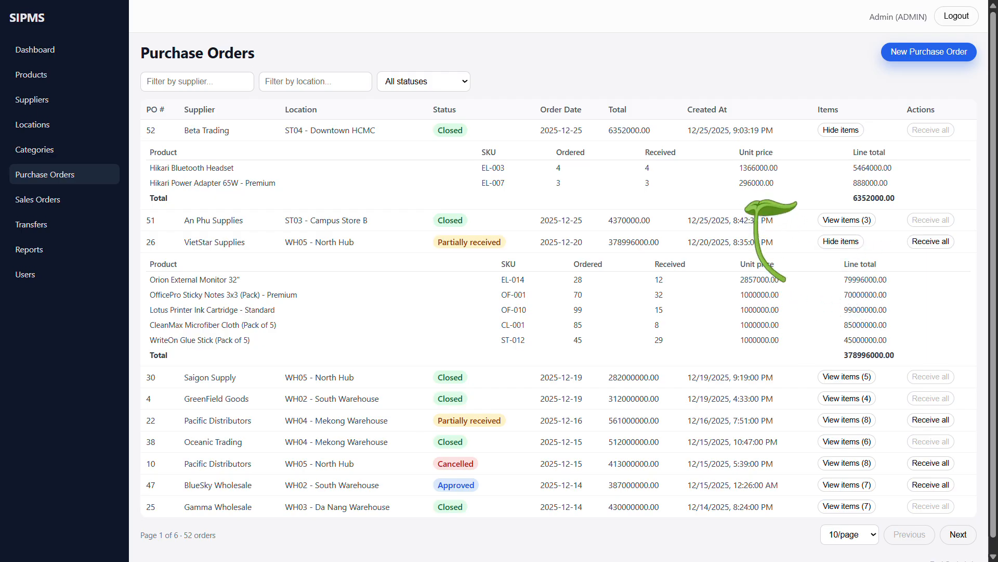
scroll(747, 202, down, 1)
scroll(744, 201, up, 1)
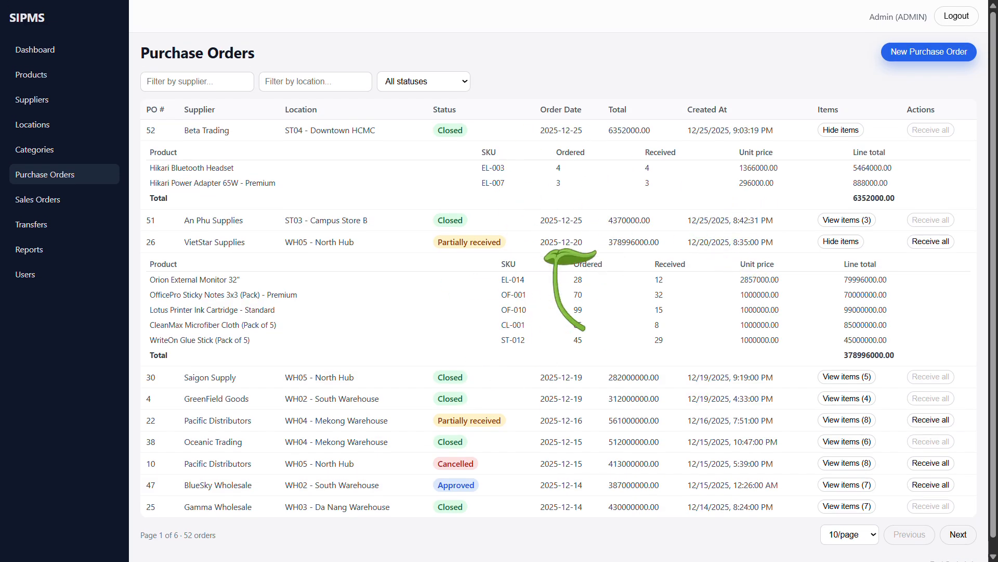
click(420, 82)
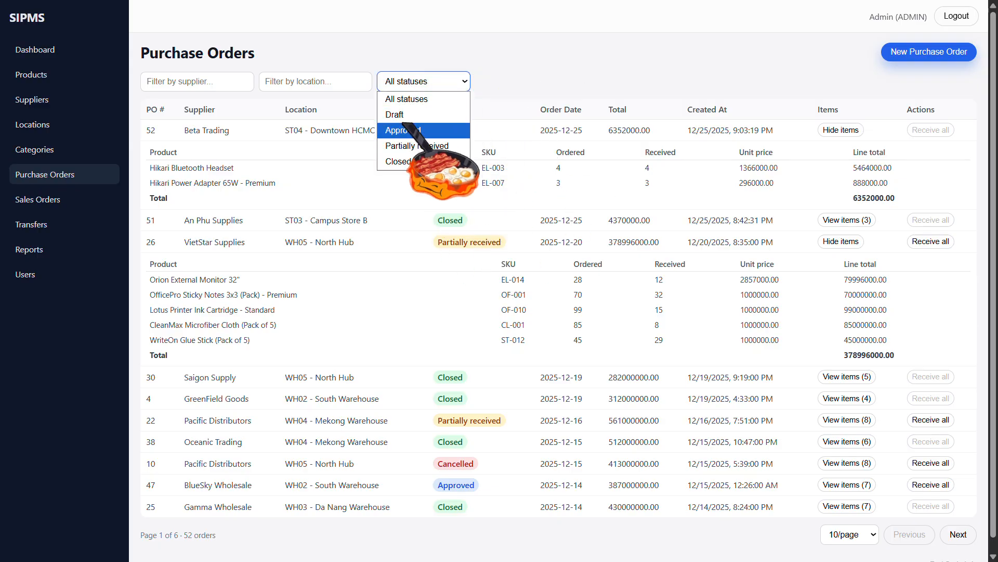
click(410, 99)
click(443, 80)
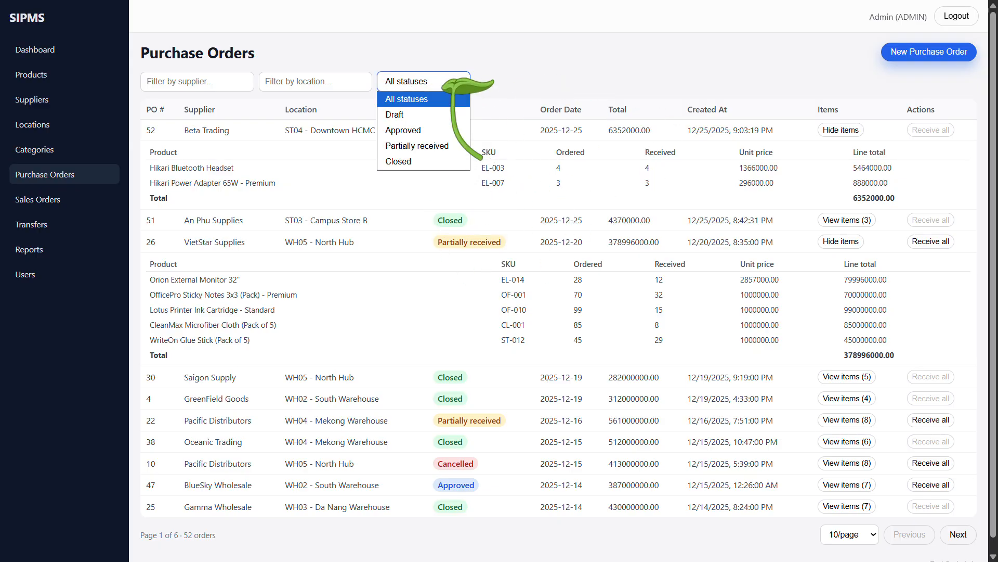
click(444, 82)
- Show the items of the GreenField Goods purchase order and collapse both its list and the VietStar Supplies list
scroll(780, 401, down, 1)
click(846, 398)
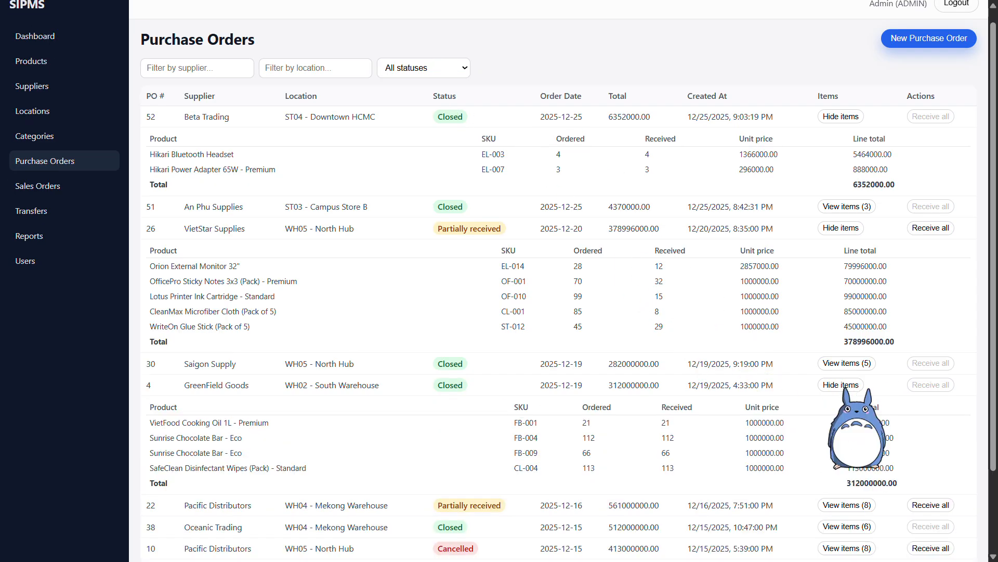
click(842, 385)
click(841, 228)
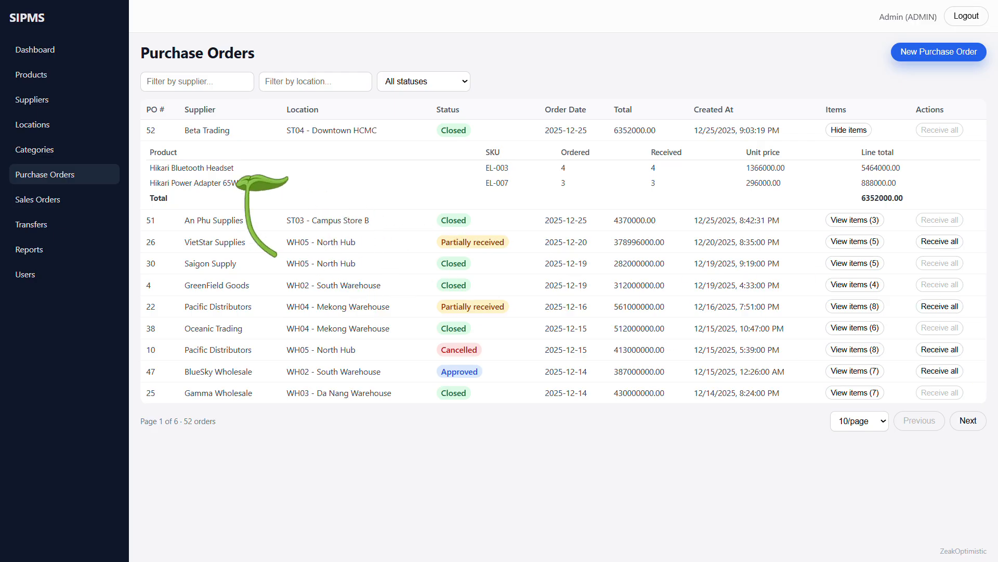
- Go to Sales Orders, view and dismiss the new order form, and show the items of the Student Union order at ST11 - Quy Nhon Store
click(37, 199)
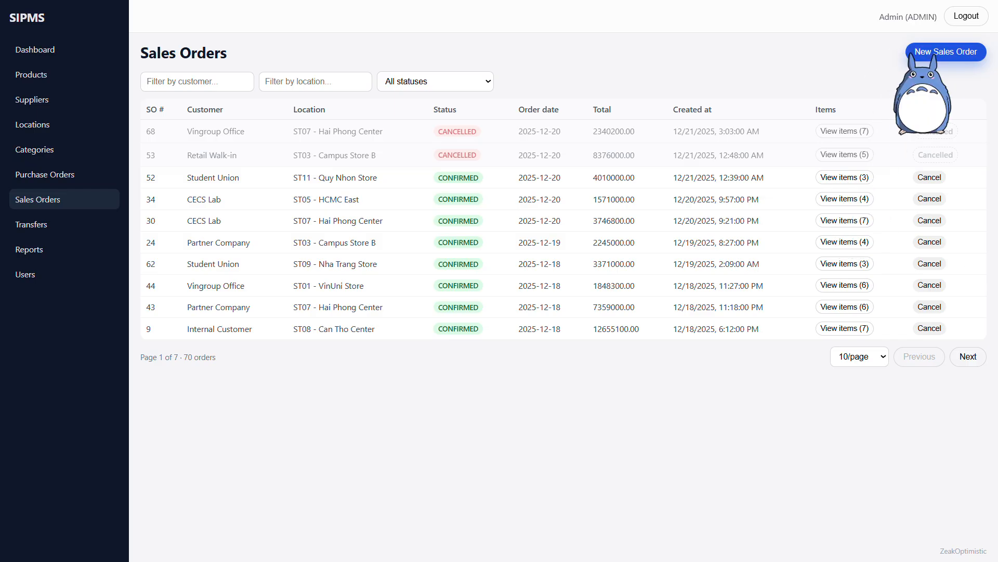
click(931, 52)
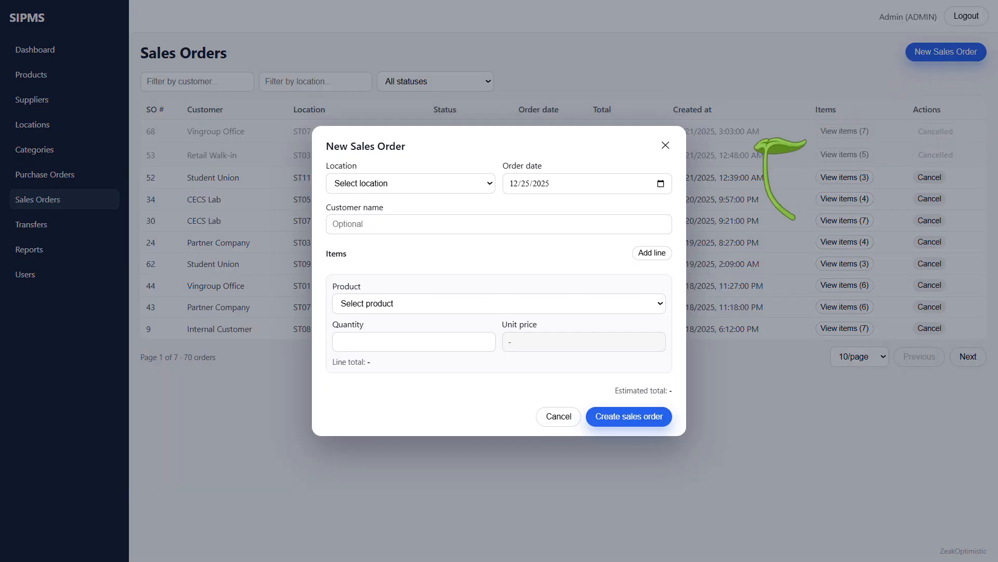
click(665, 146)
click(844, 178)
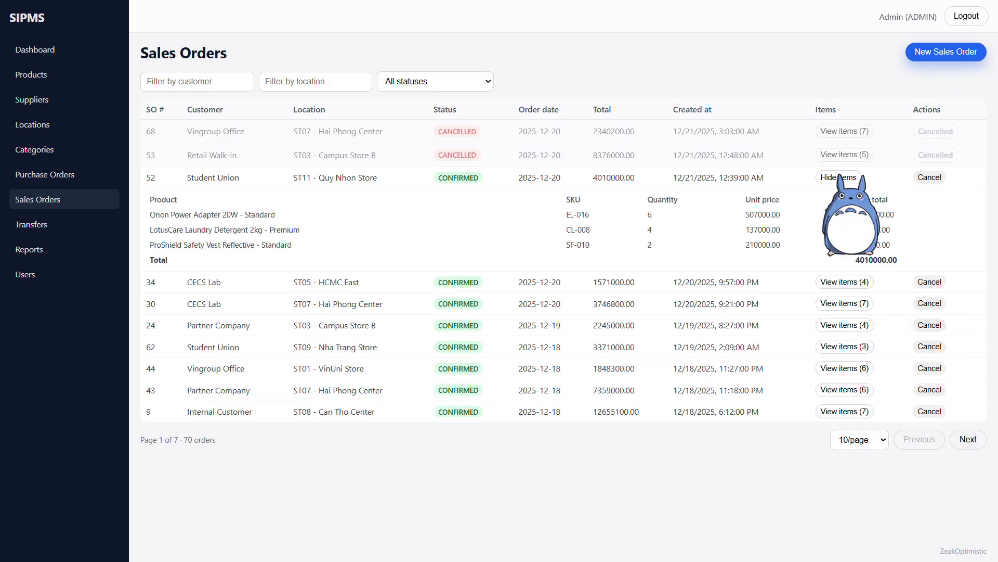
- Start a new sales order for location ST06 - Da Nang Center and fill in the customer's name
click(939, 52)
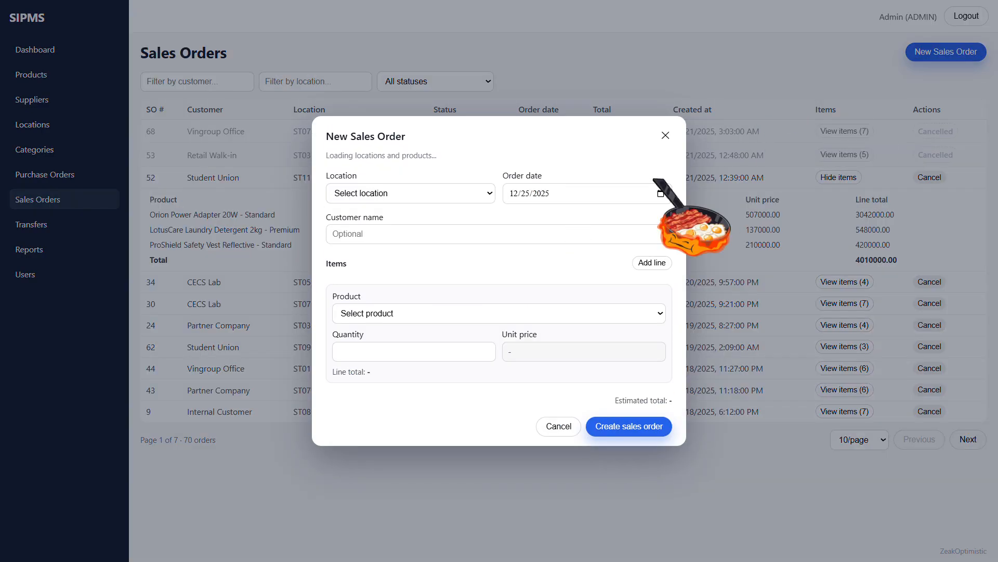
click(434, 180)
click(401, 299)
click(410, 230)
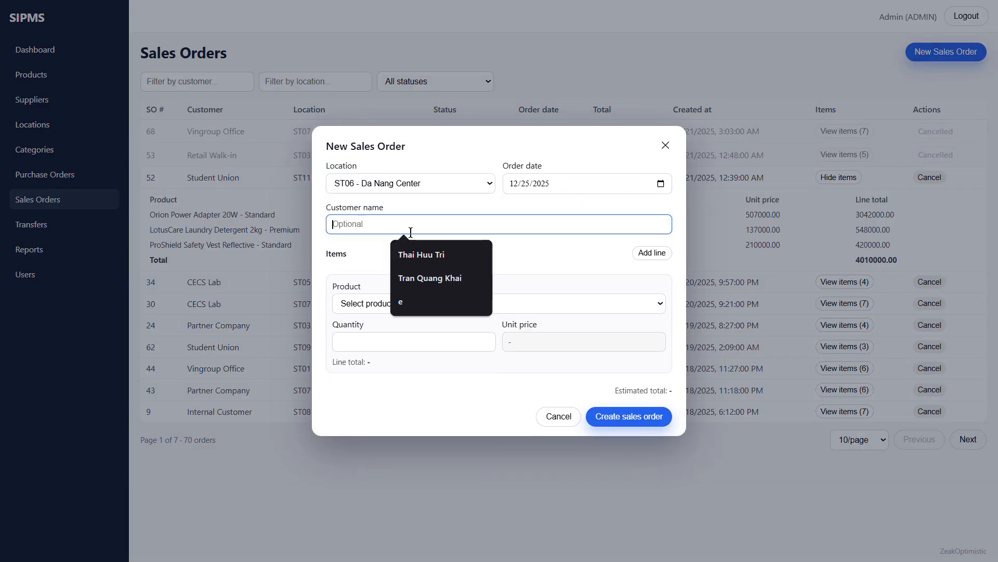
click(437, 278)
- Pick Hikari USB-C Cable 5m as the item, try quantities of 22 and 222, and discard the new sales order
click(394, 301)
click(457, 242)
click(422, 339)
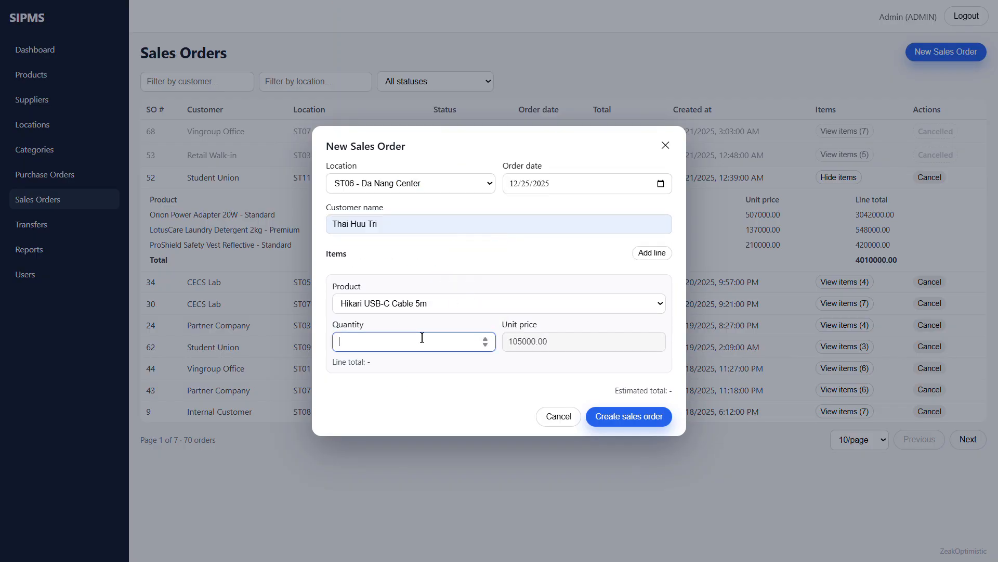
text(22)
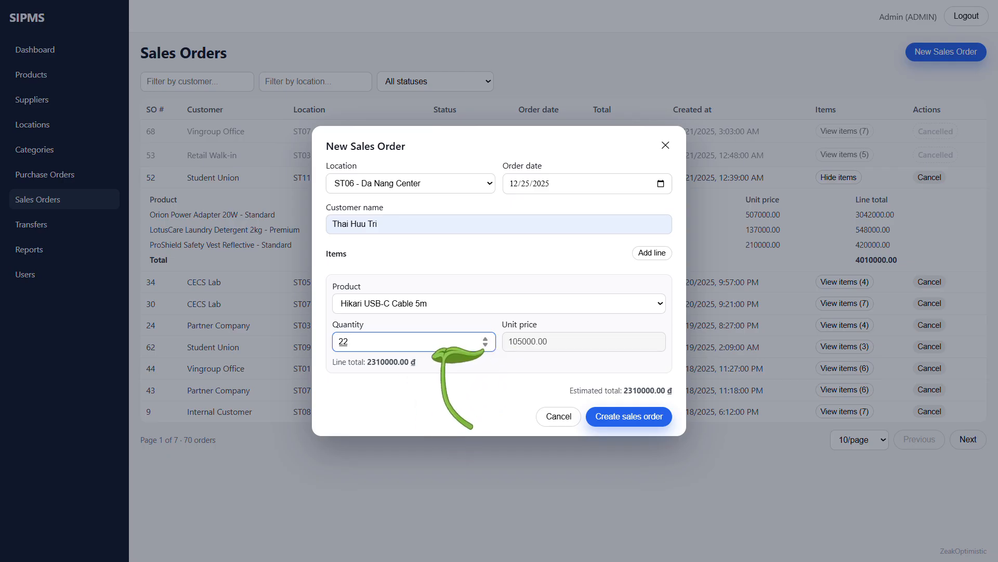
text(2)
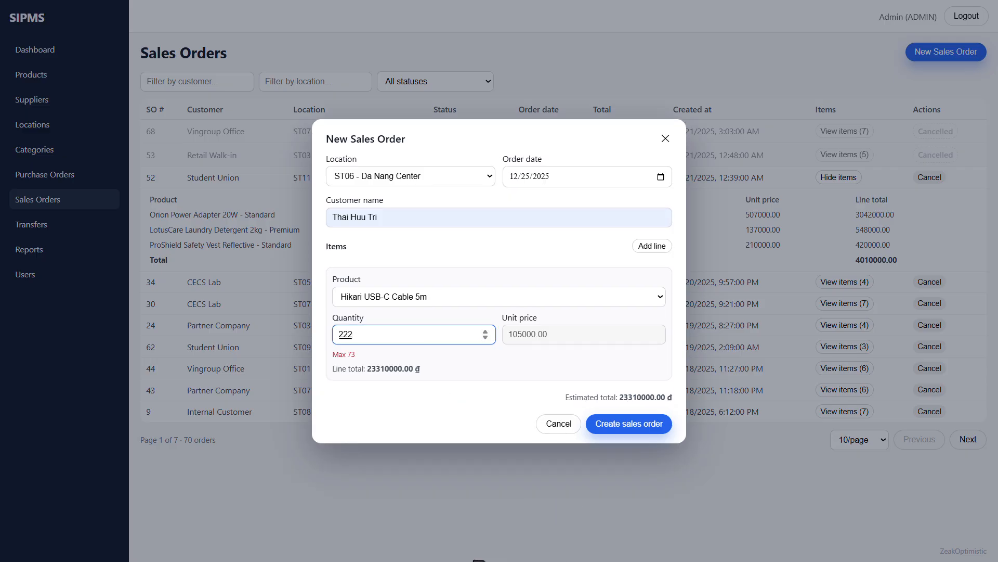
key(BackSpace)
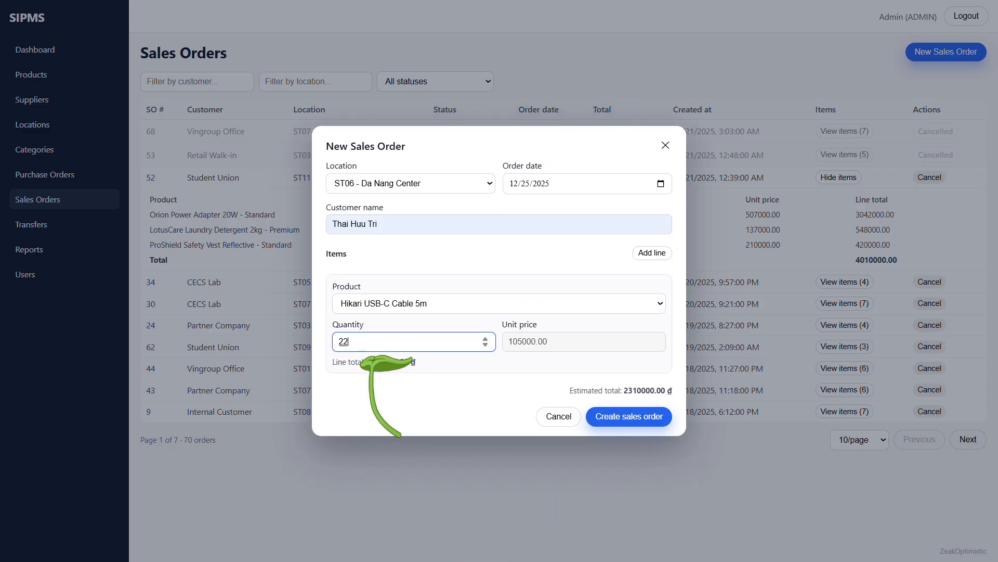
text(2)
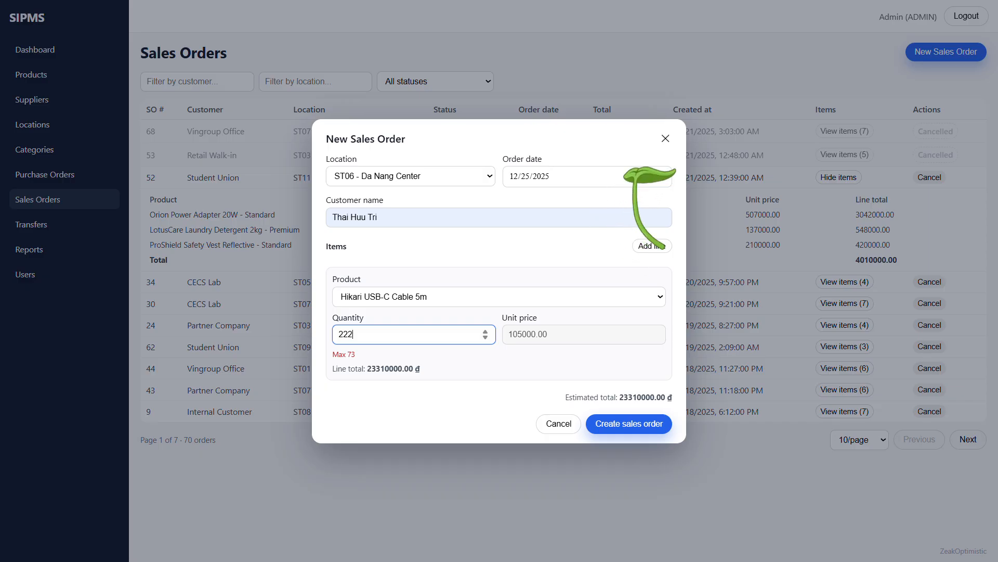
click(666, 138)
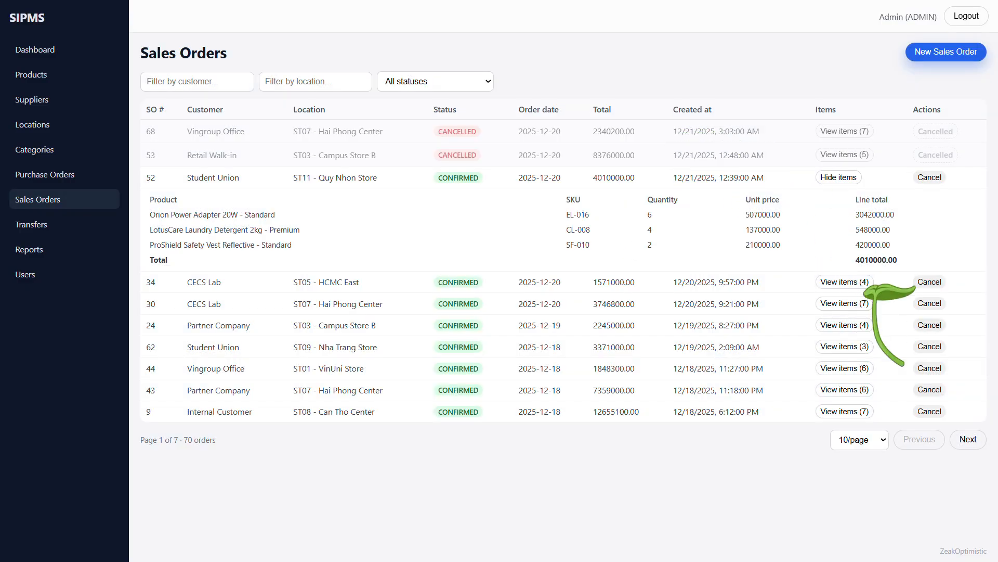
- Show the items of the CECS Lab sales order at ST07 - Hai Phong Center and cancel that order
click(863, 304)
scroll(863, 305, down, 2)
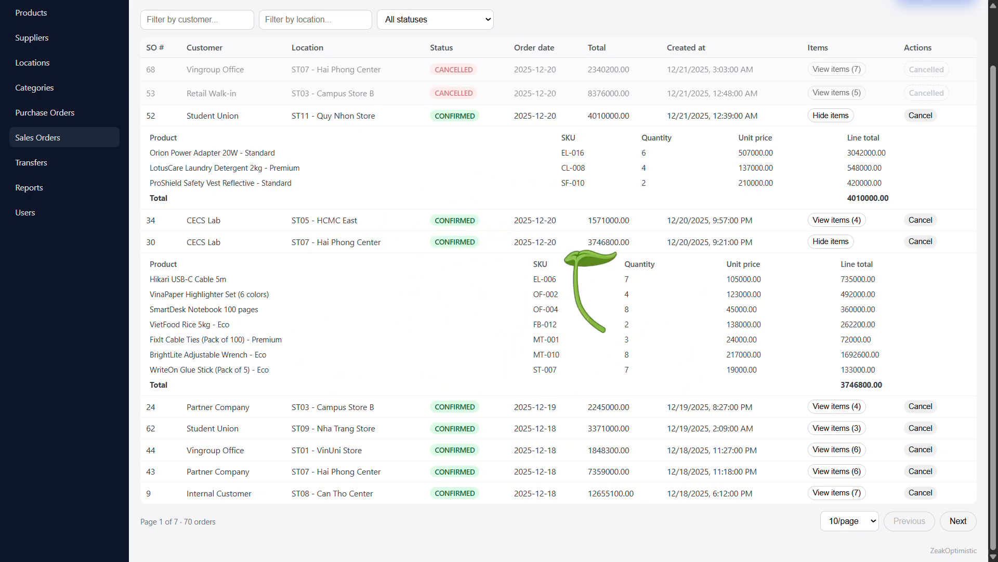
click(920, 242)
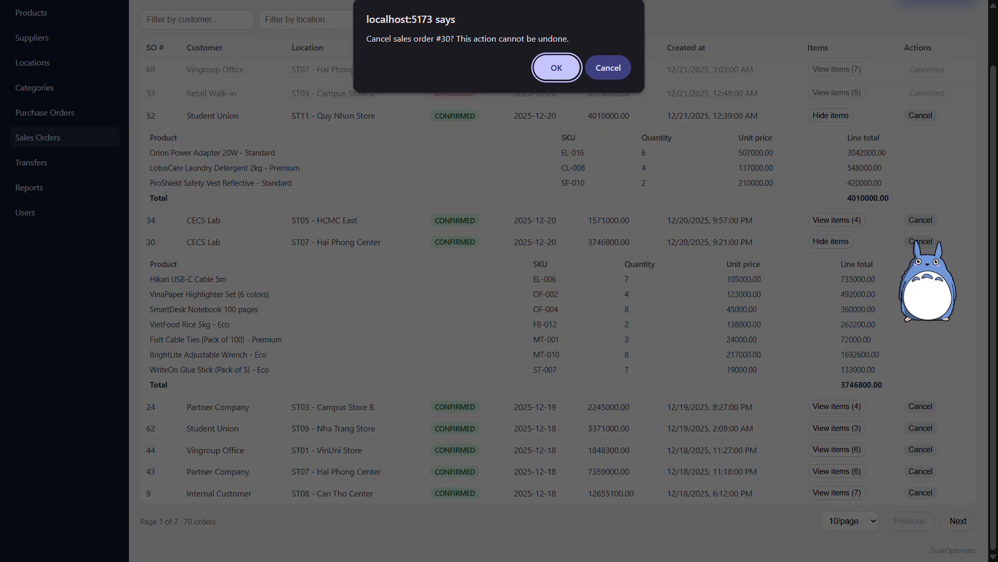
click(552, 67)
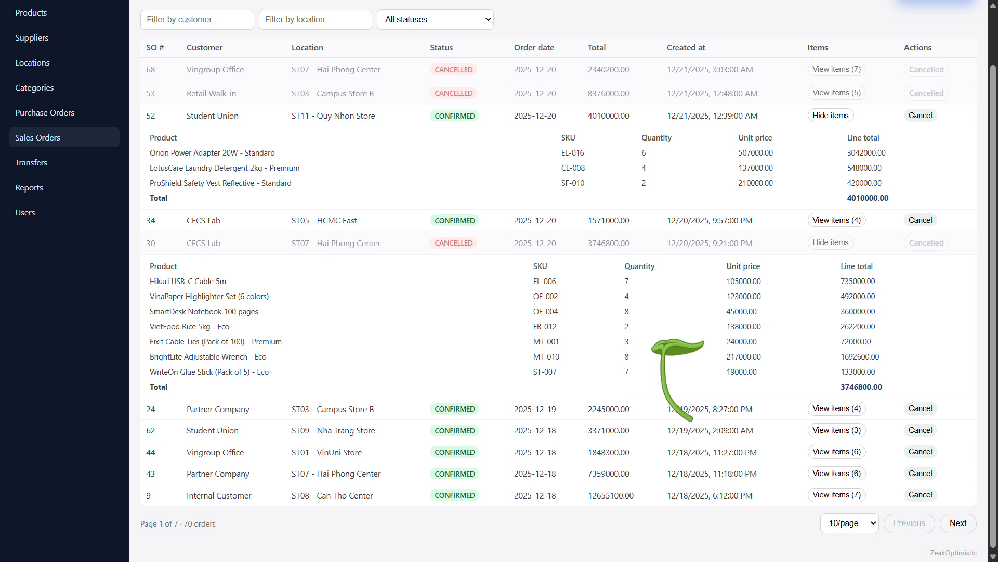
- Collapse the item lists of the cancelled CECS Lab order and the Student Union order
scroll(847, 300, up, 1)
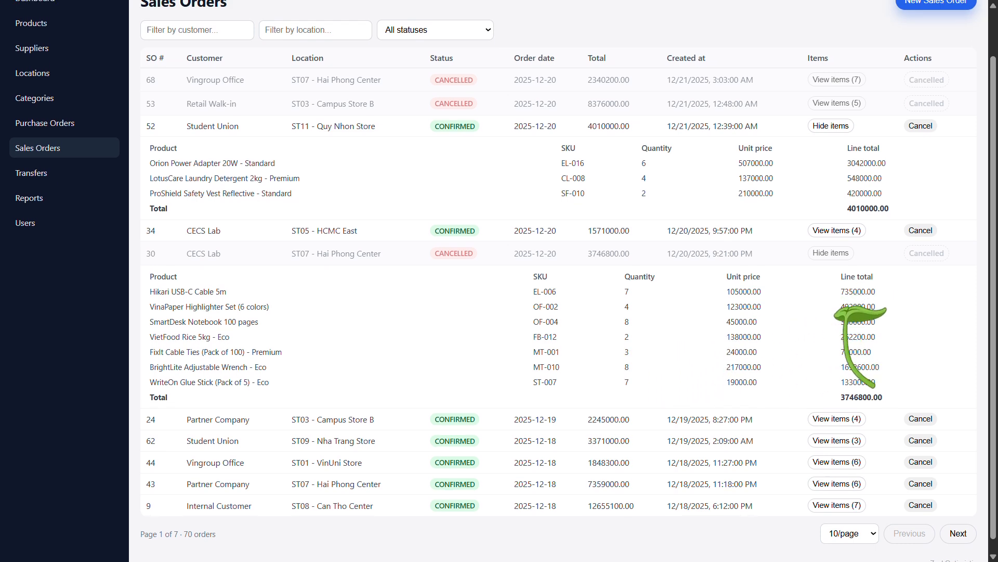
click(845, 254)
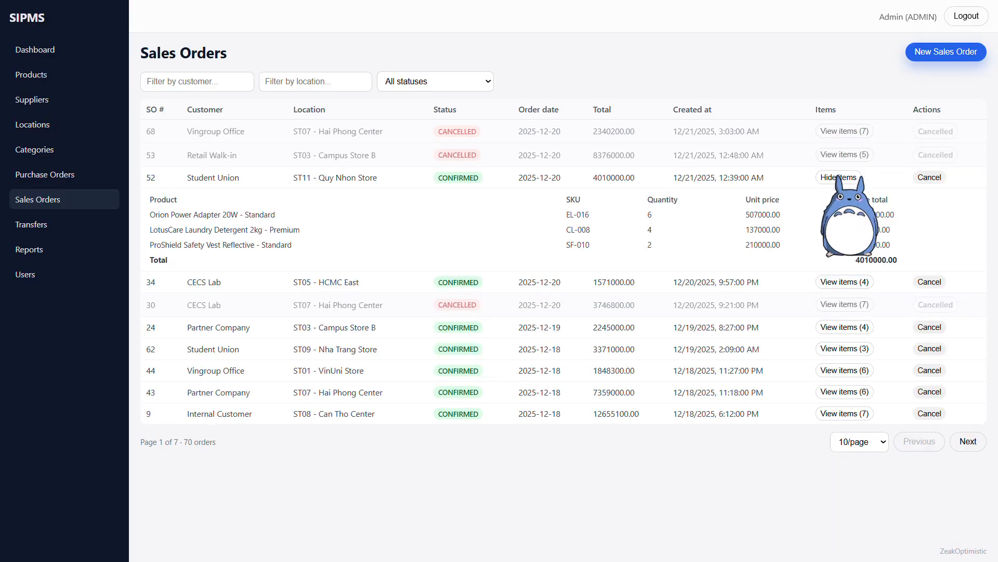
click(838, 177)
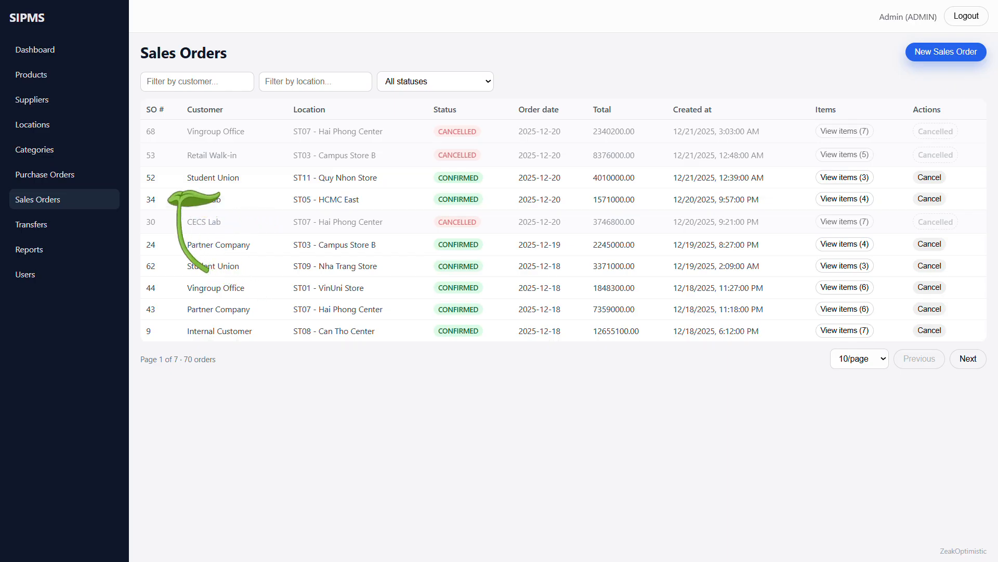
- Go to Transfers and enter a new stock transfer of Boxy Stretch Film (Roll) (PK-008) with quantity 6
click(80, 225)
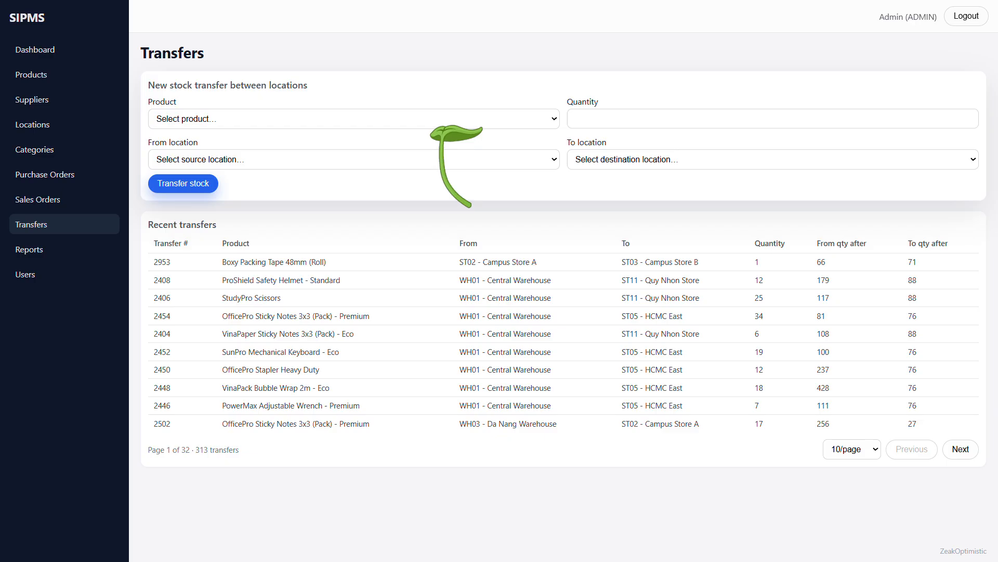
click(431, 114)
click(334, 192)
click(632, 117)
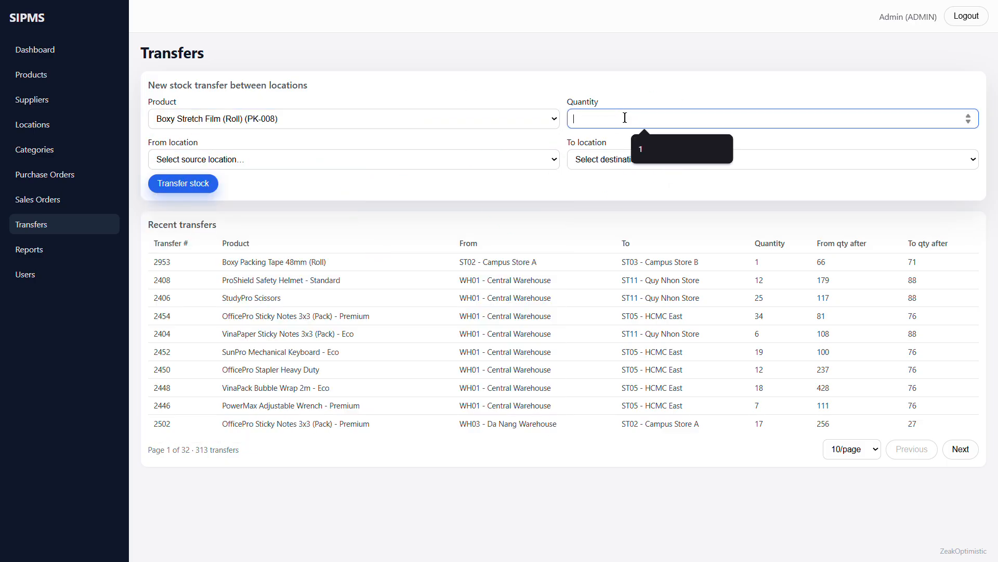
text(6)
- Set the transfer's source to ST04 - Downtown HCMC and destination to ST05 - HCMC East, and transfer the stock
click(541, 157)
click(353, 238)
click(652, 161)
click(669, 254)
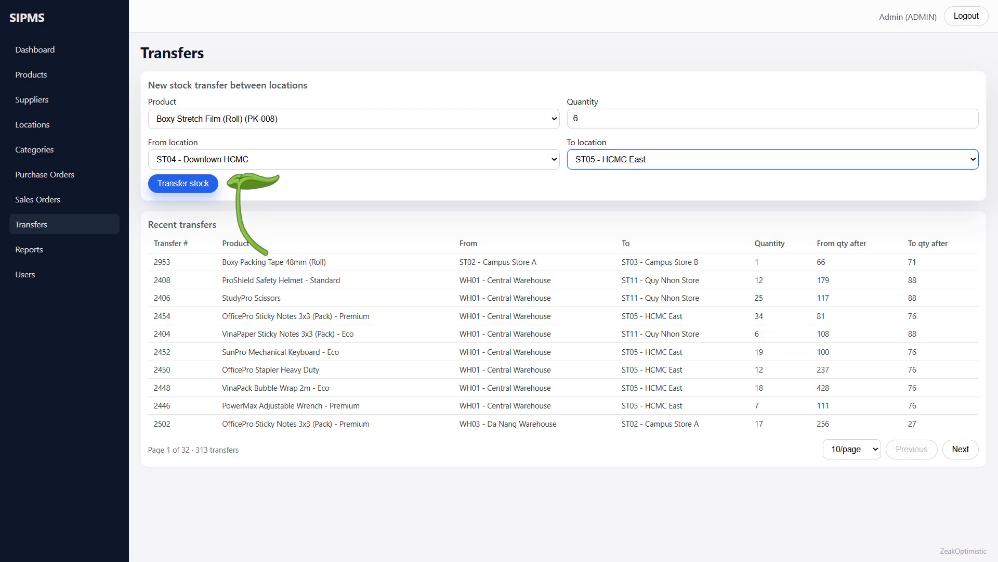
click(199, 186)
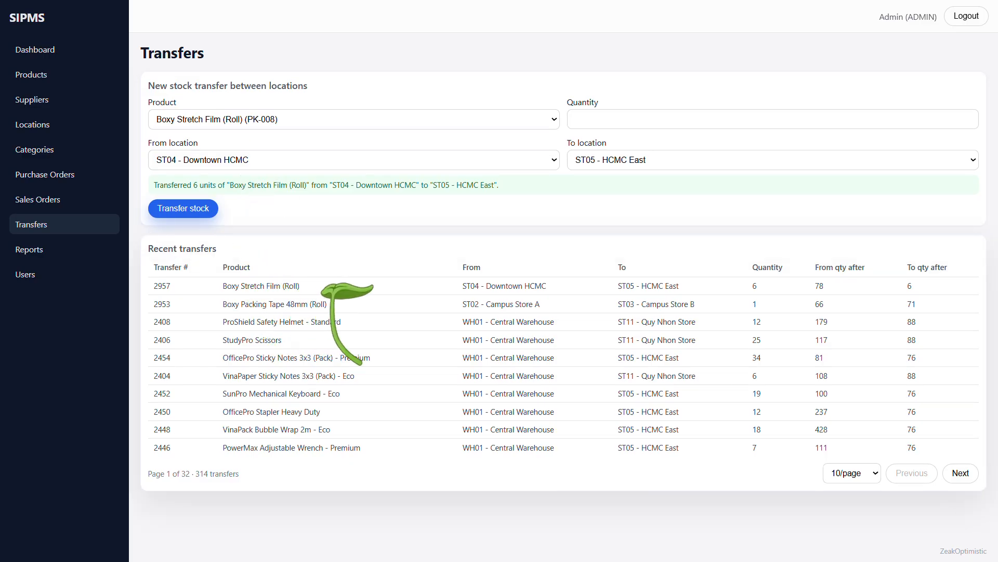
- Try to submit the same stock transfer again with the quantity left empty
click(179, 212)
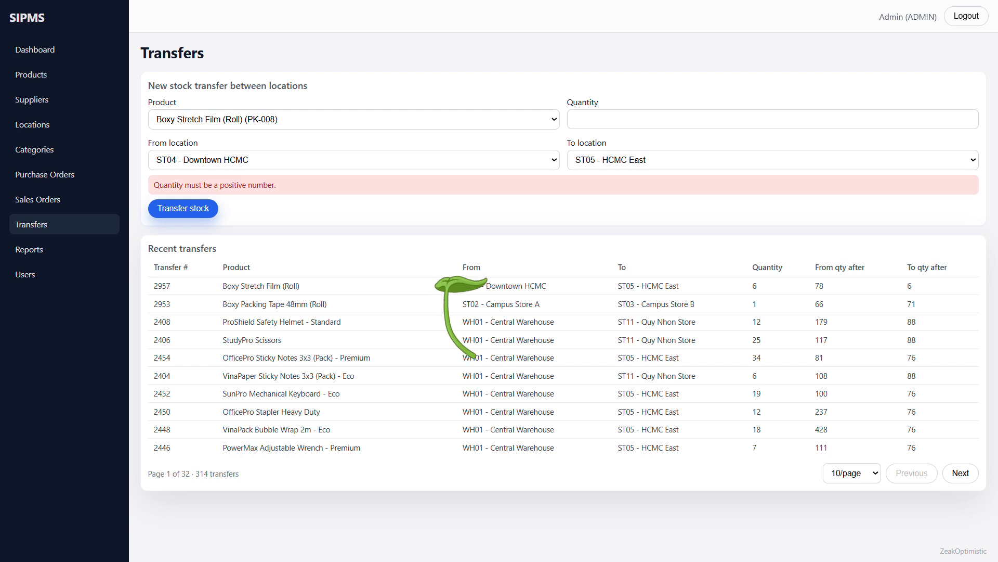
click(593, 126)
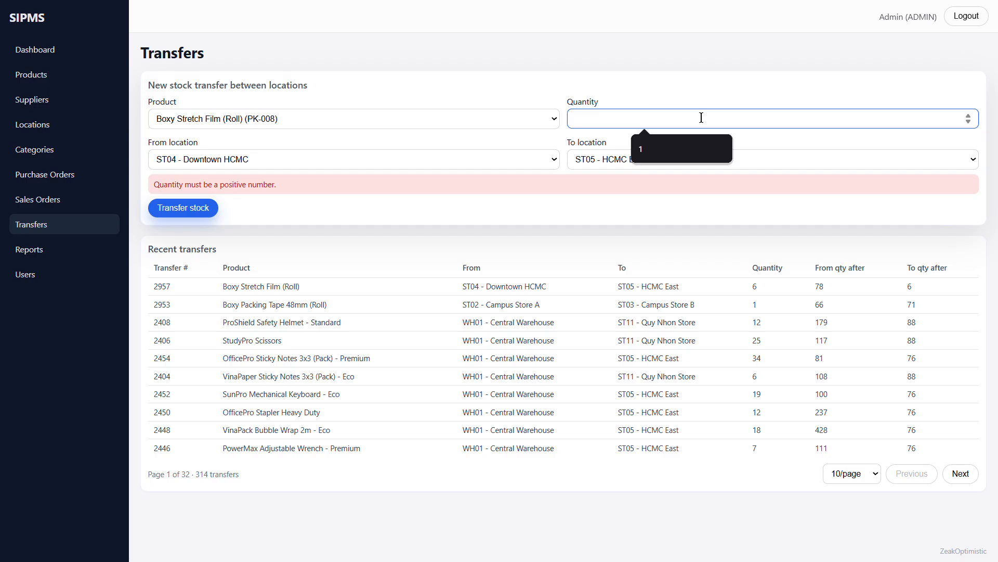
click(612, 208)
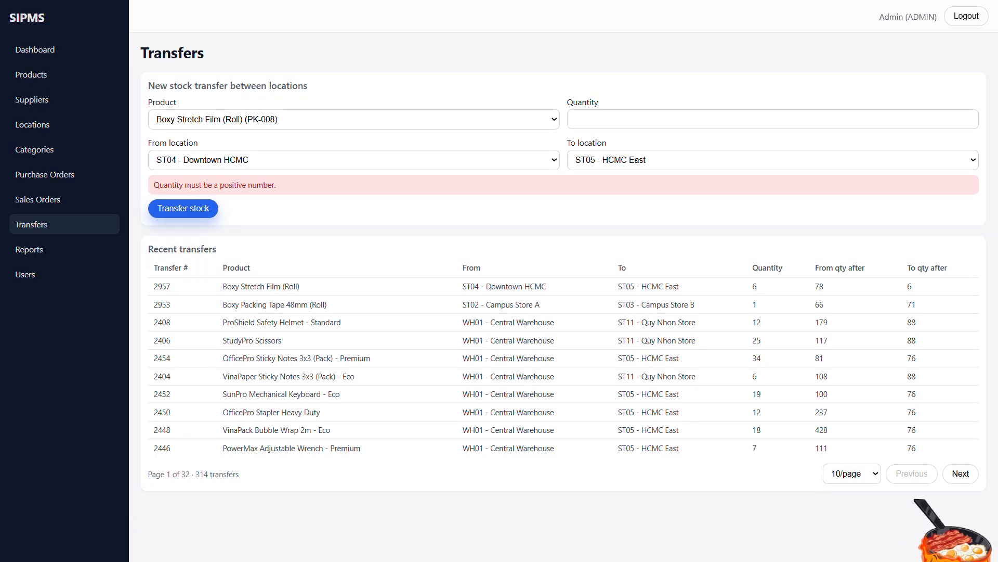
- Increase the number of recent transfers shown per page and look through the list
click(852, 473)
click(848, 473)
scroll(852, 390, down, 16)
scroll(833, 371, up, 16)
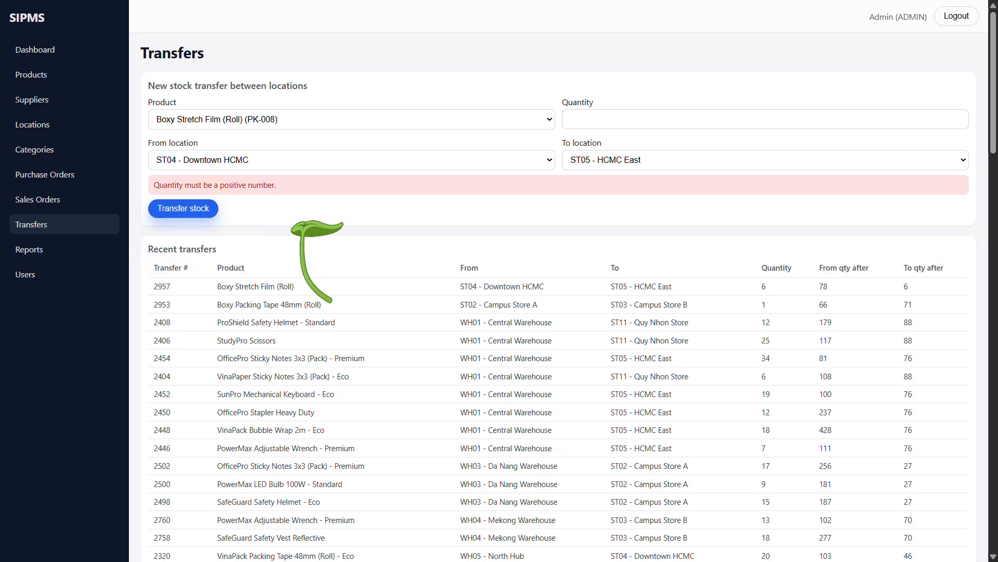
- In Reports, view the stock per location filtered to ST05 - HCMC East and the top selling products of the last 30 days
click(60, 249)
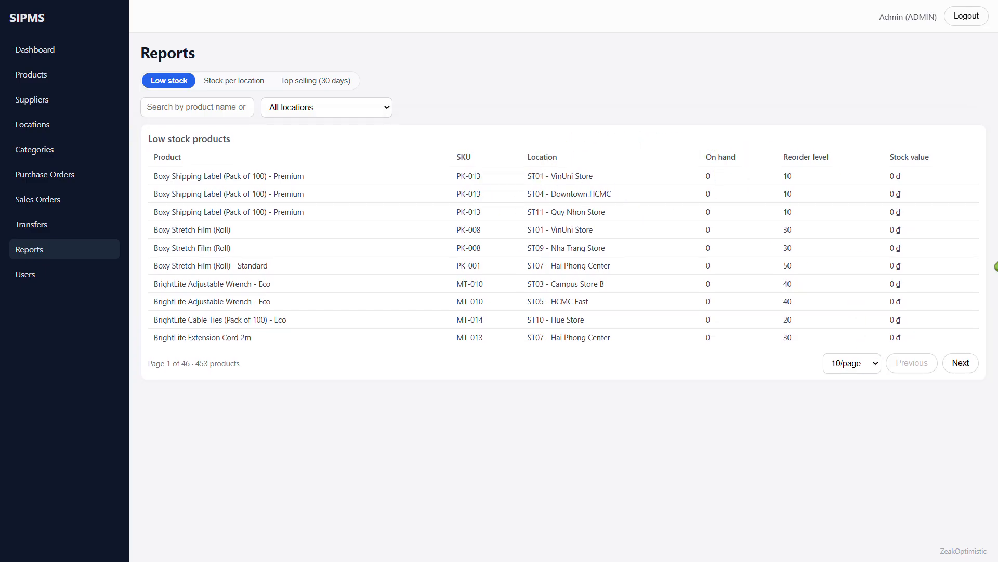
click(233, 81)
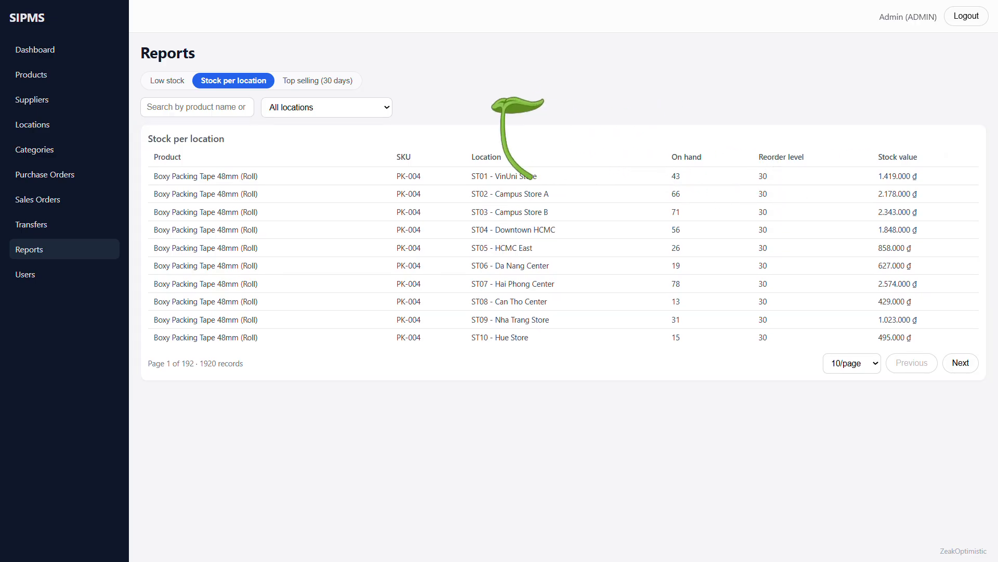
click(307, 107)
click(294, 199)
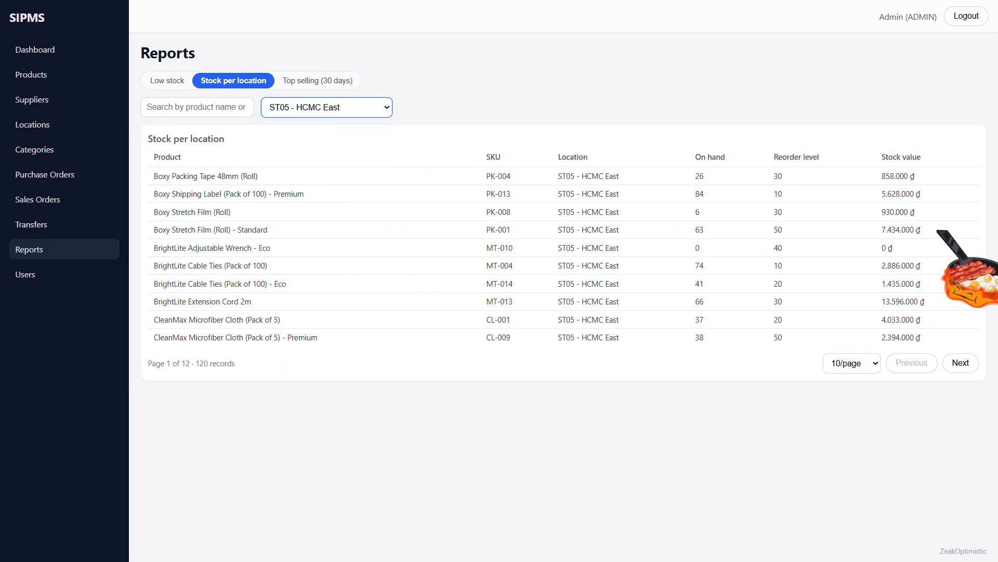
click(314, 83)
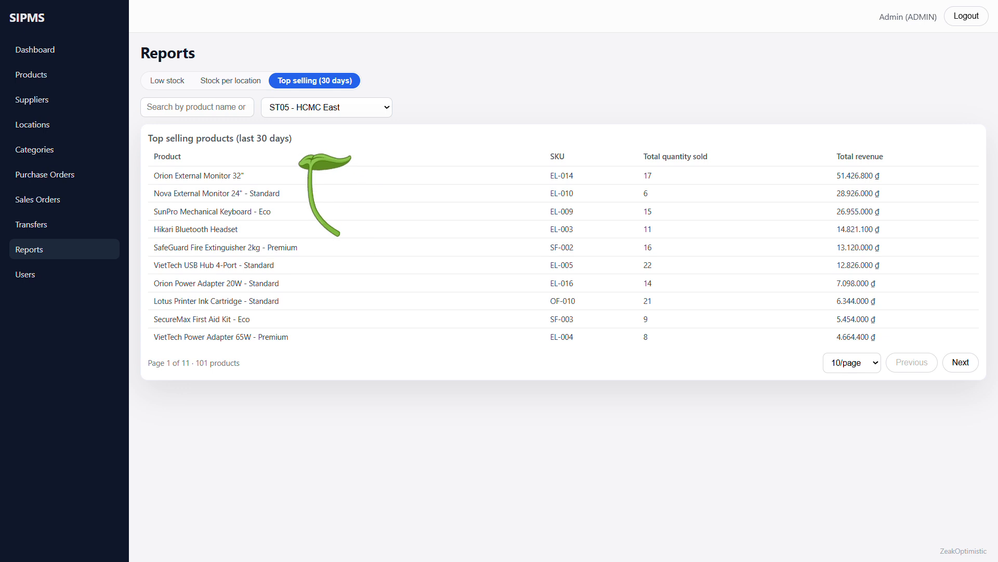
- Show the stock per location report for ST05 - HCMC East at 100 records per page and look through it
click(224, 82)
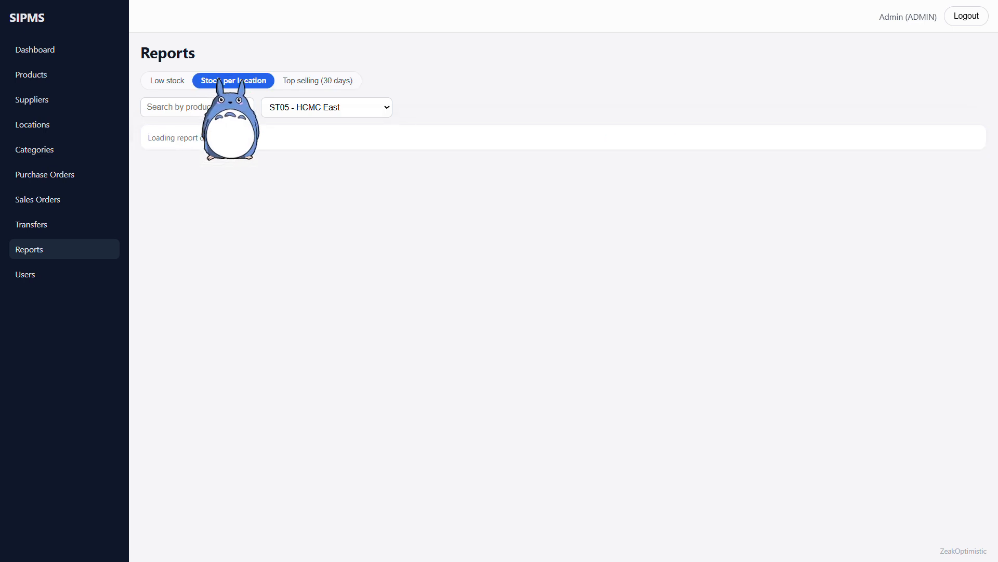
click(845, 364)
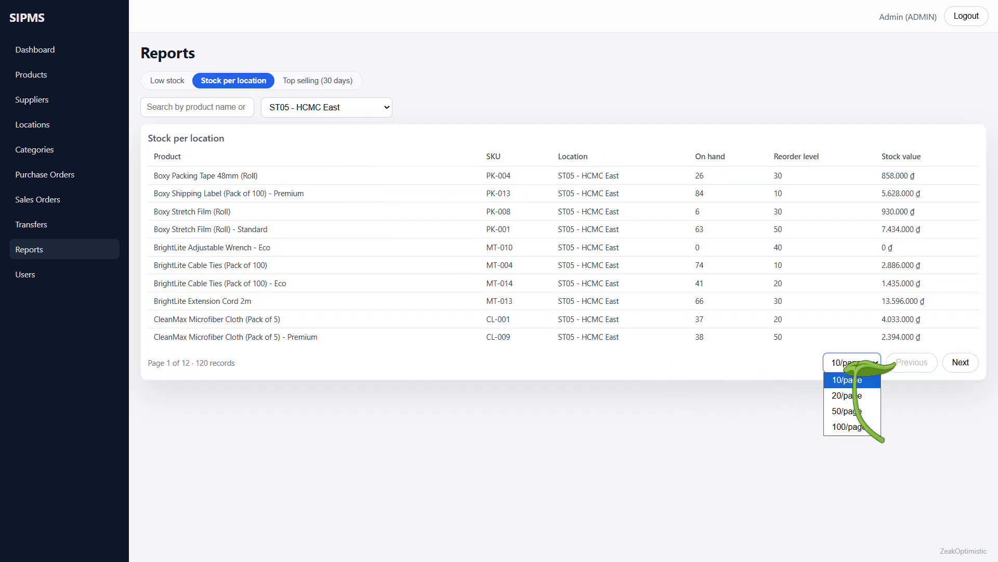
click(860, 411)
scroll(656, 364, down, 10)
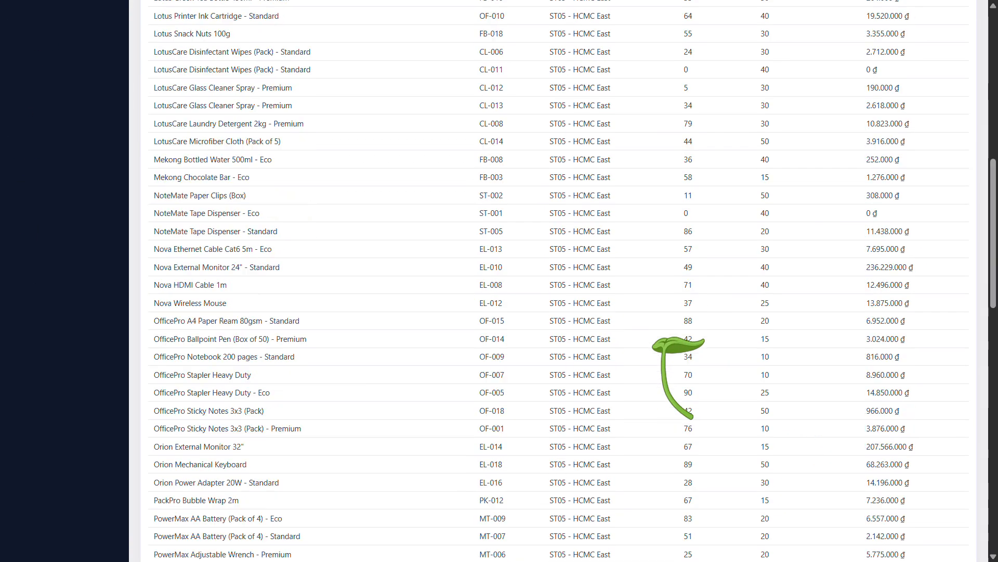
scroll(656, 347, down, 5)
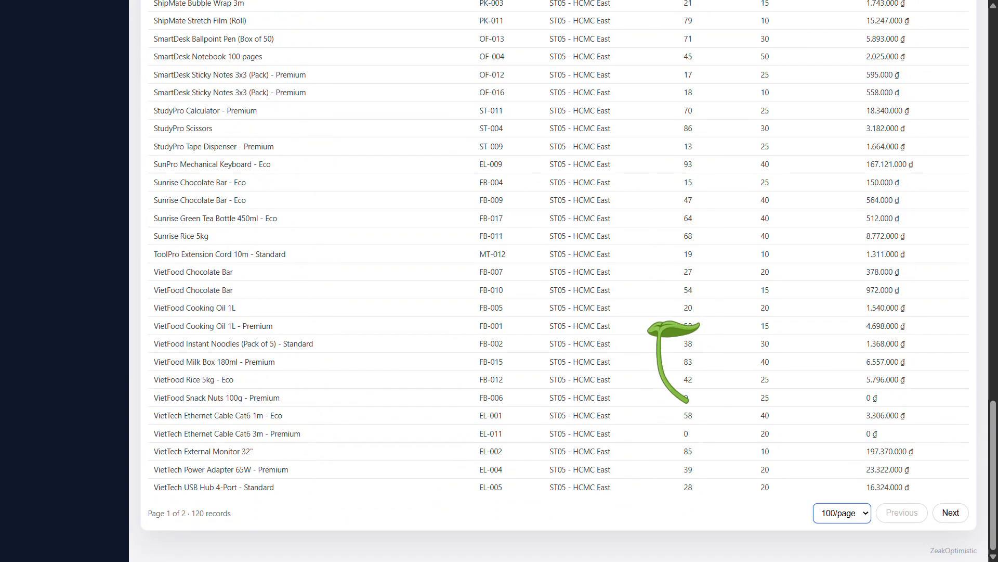
scroll(657, 348, up, 20)
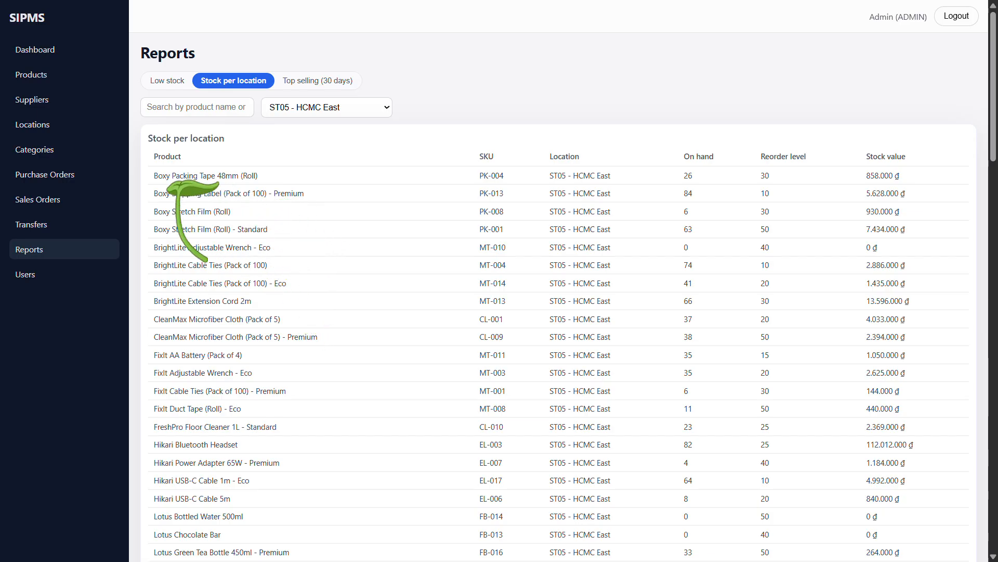
- Open the Users list, increase the number of users shown per page and look through the accounts
click(25, 274)
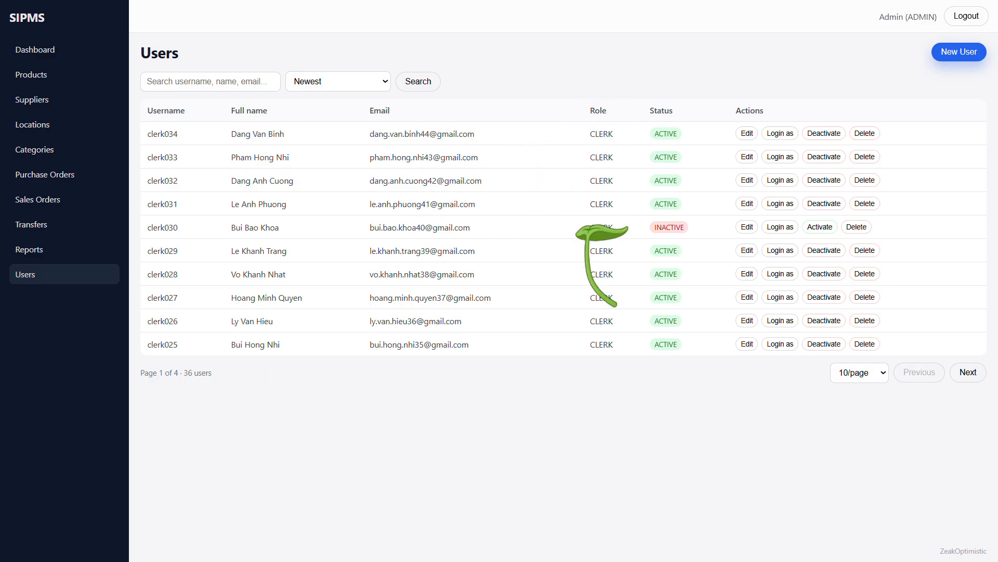
click(859, 372)
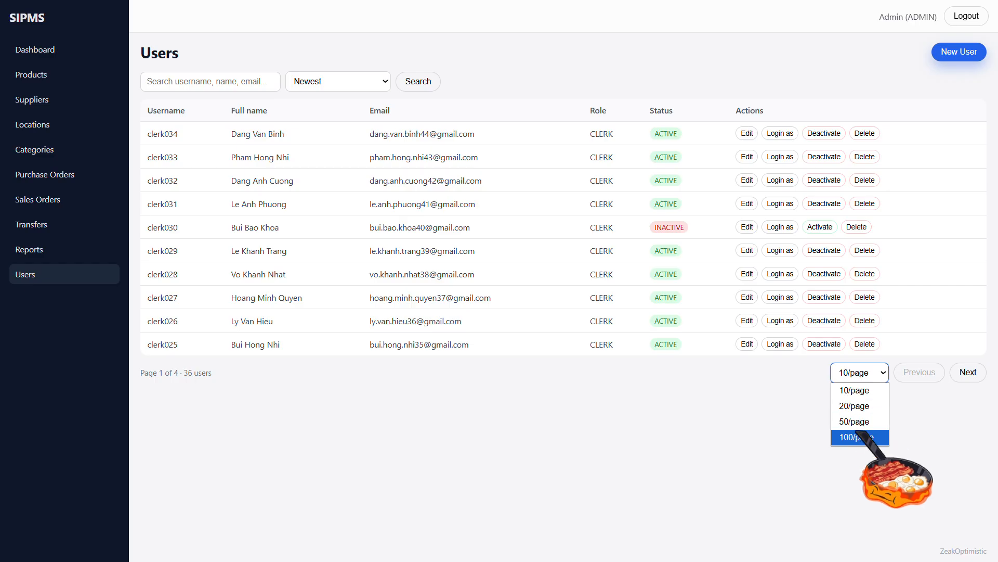
click(853, 421)
scroll(826, 400, down, 14)
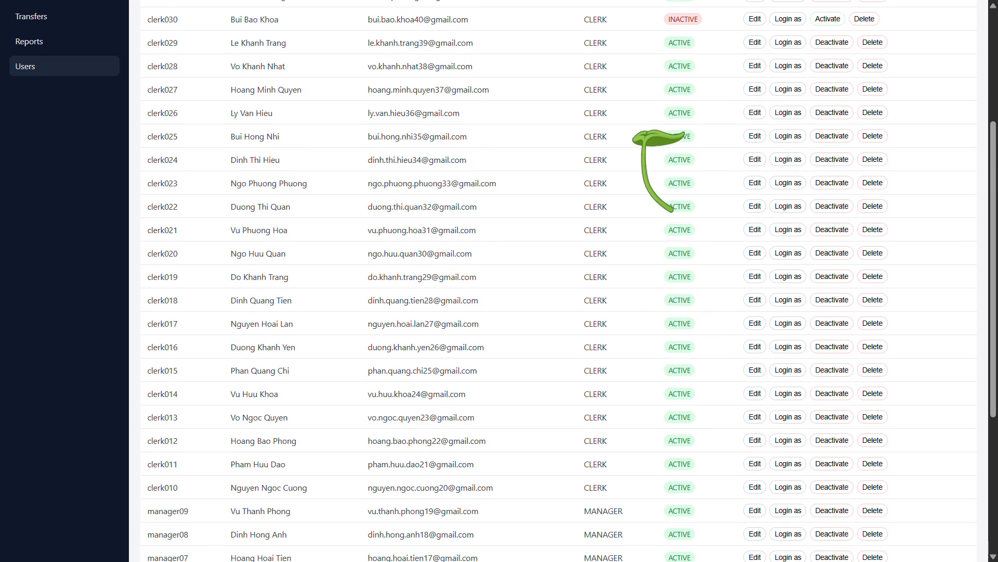
scroll(660, 317, up, 11)
scroll(636, 138, up, 4)
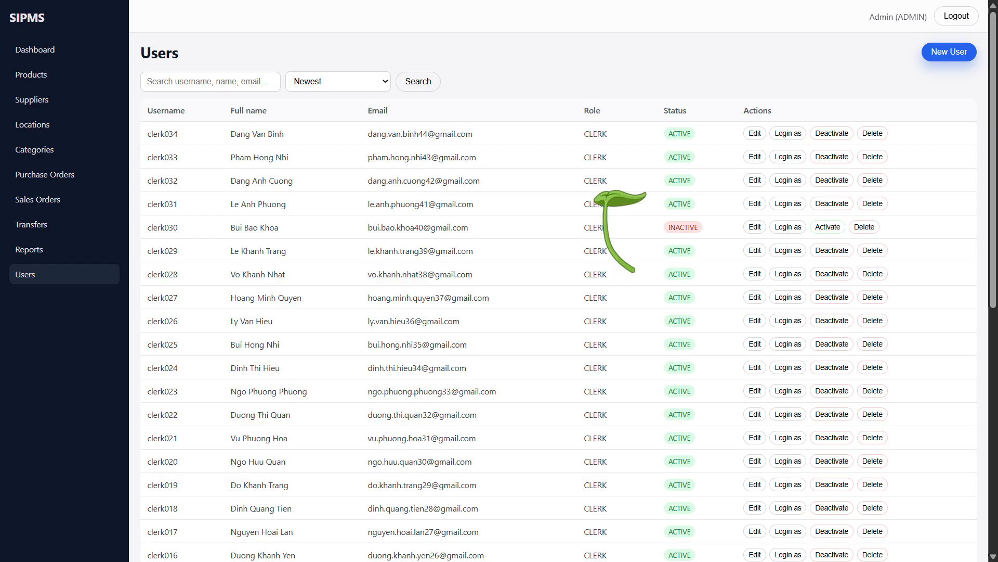
- Log in as the clerk034 user to view the clerk dashboard, and switch back to the admin account
click(788, 133)
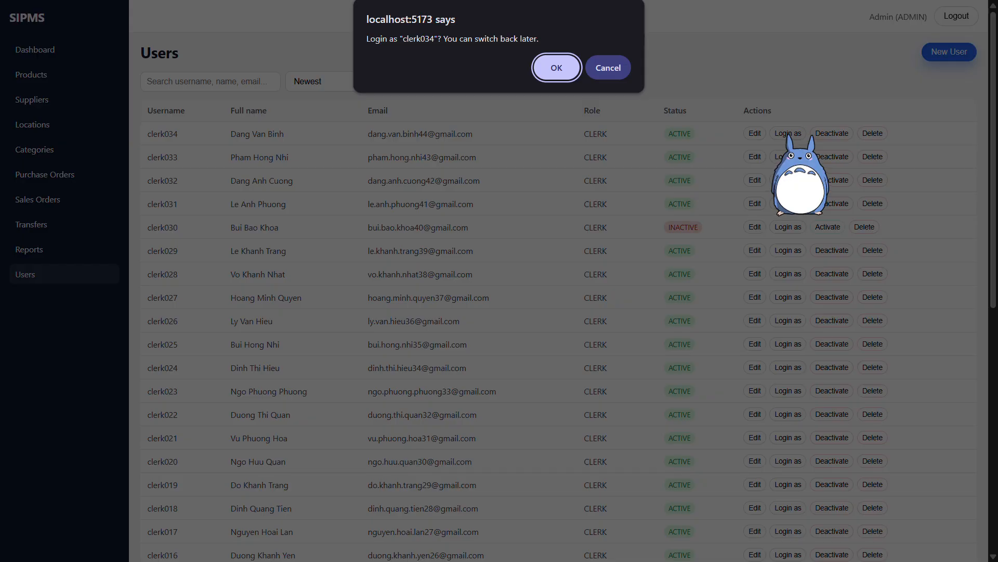
click(554, 67)
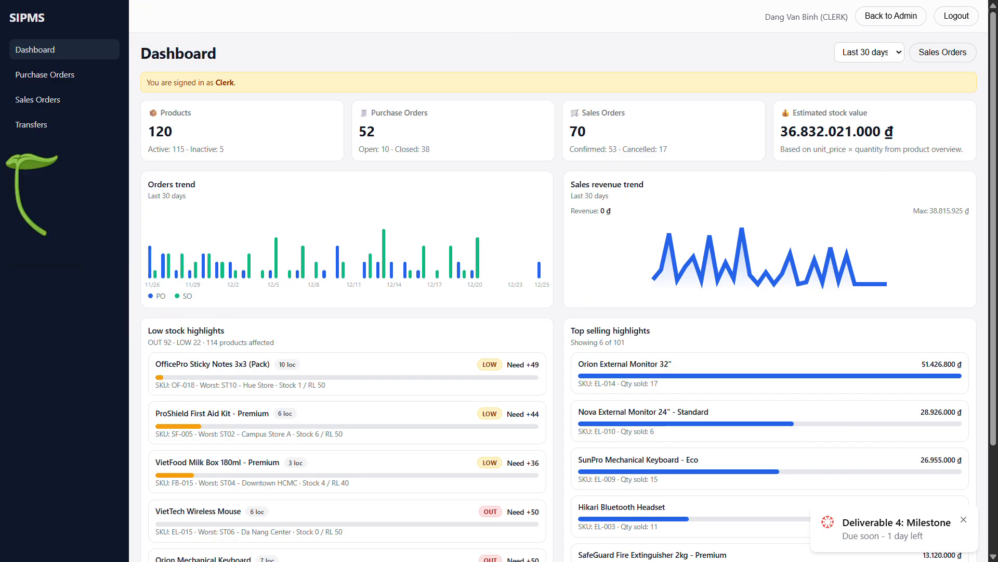
click(891, 17)
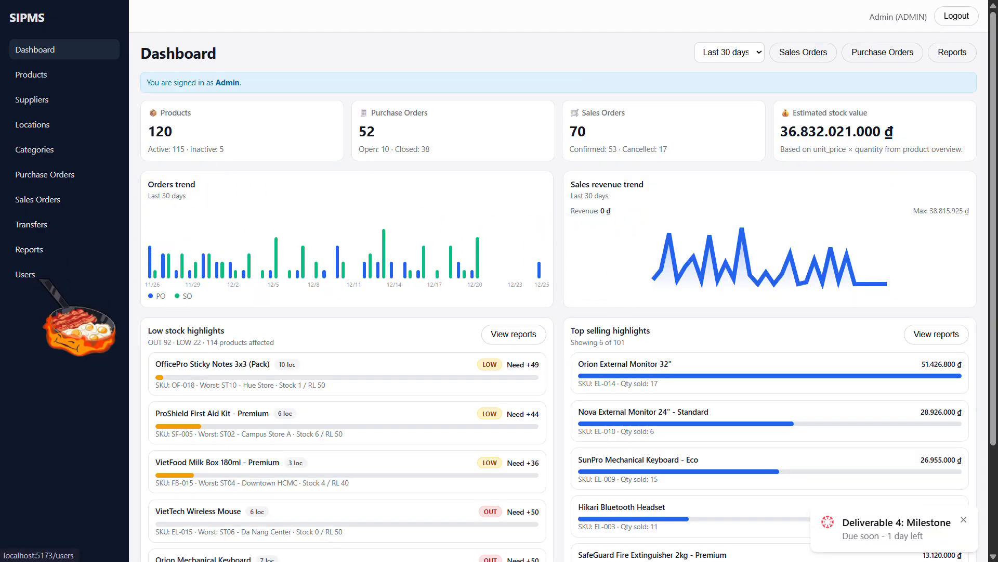
- Log in as manager08 from the third page of Users to view the manager dashboard, and switch back to the admin account
click(31, 275)
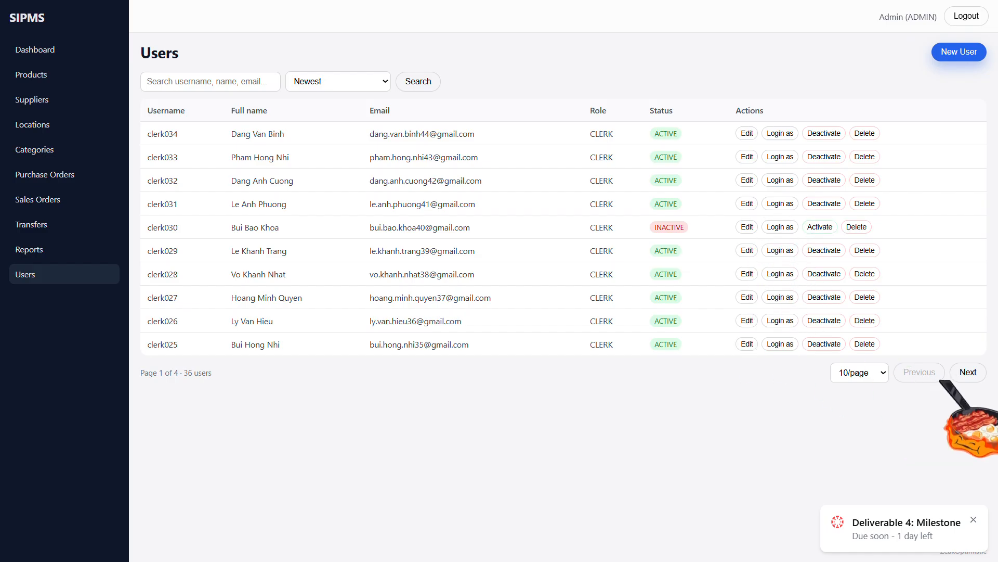
click(968, 372)
click(969, 373)
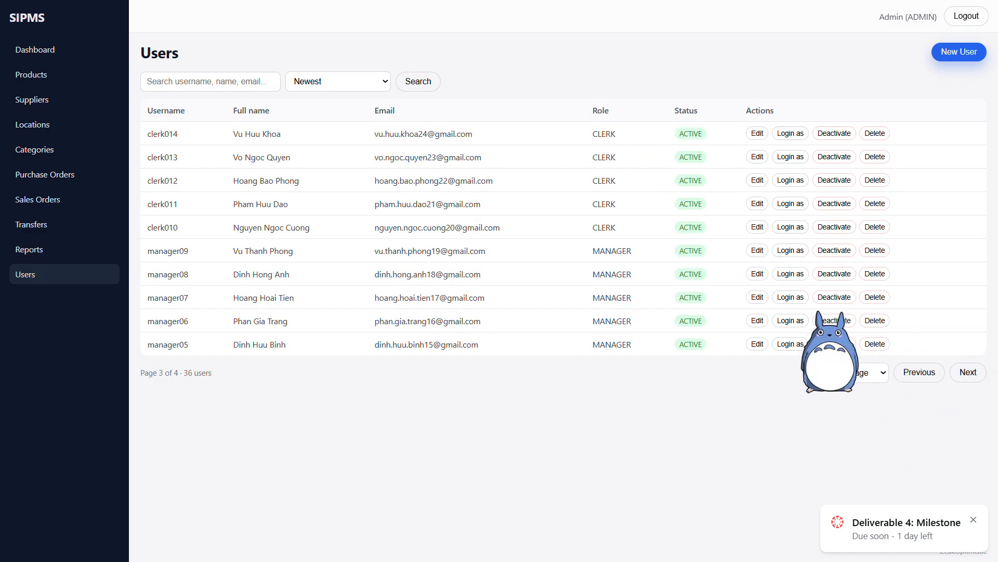
click(789, 273)
click(555, 68)
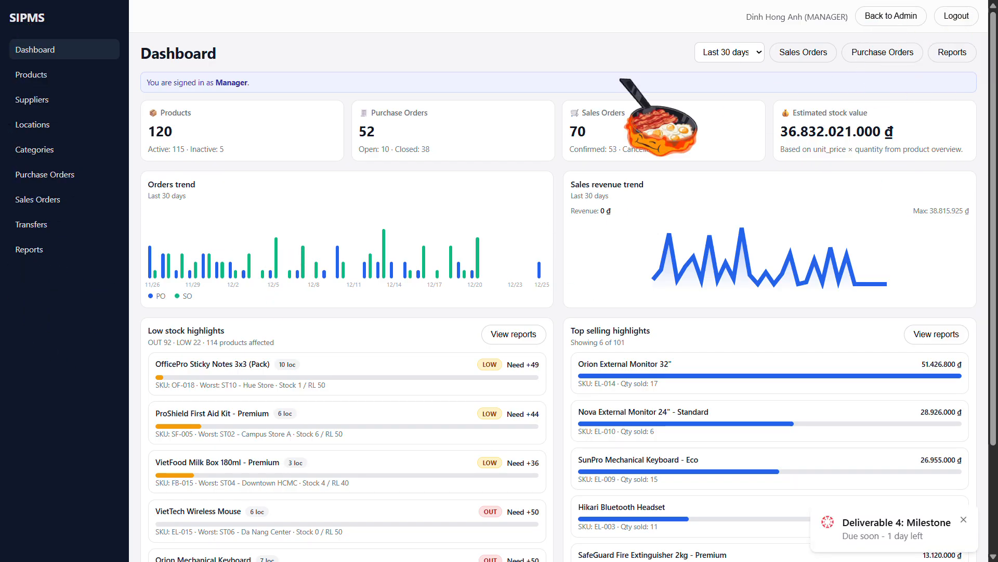
click(891, 16)
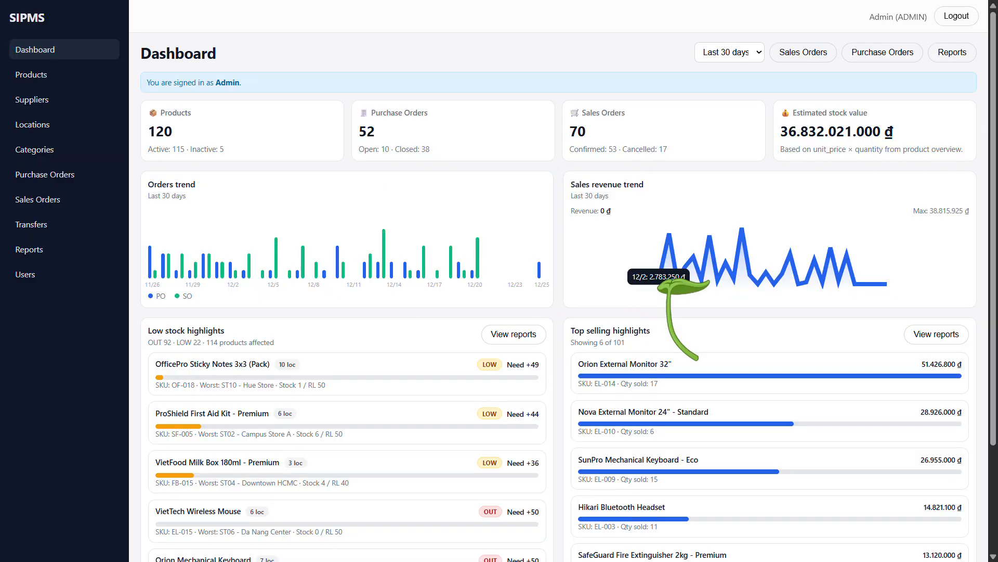
- Deactivate the clerk034 and clerk028 accounts in Users
click(31, 274)
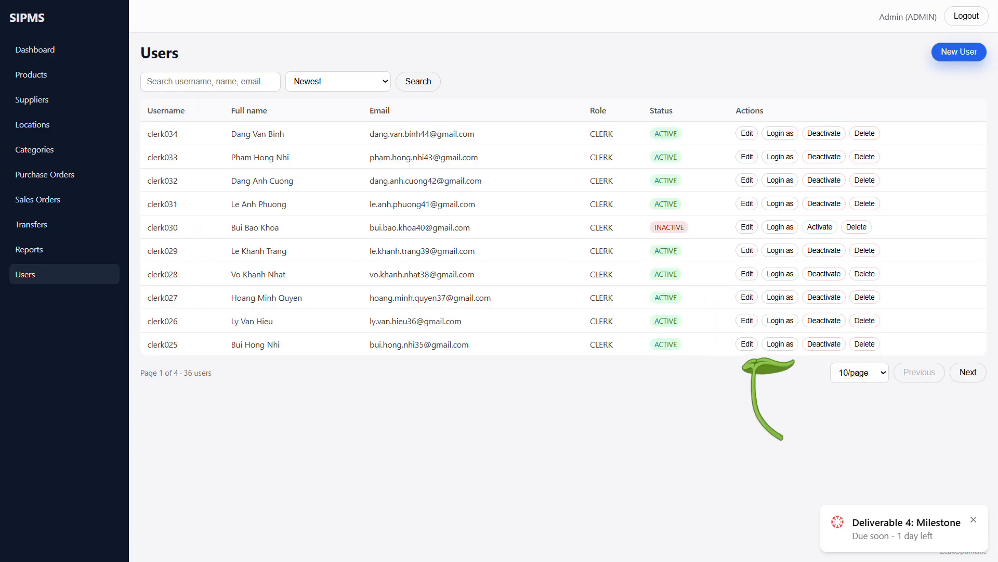
click(819, 133)
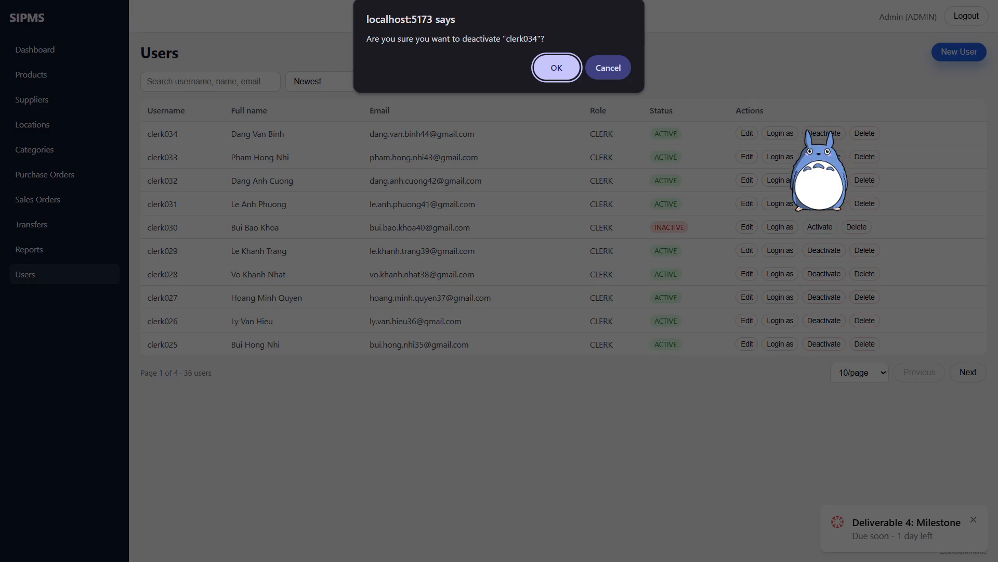
click(557, 68)
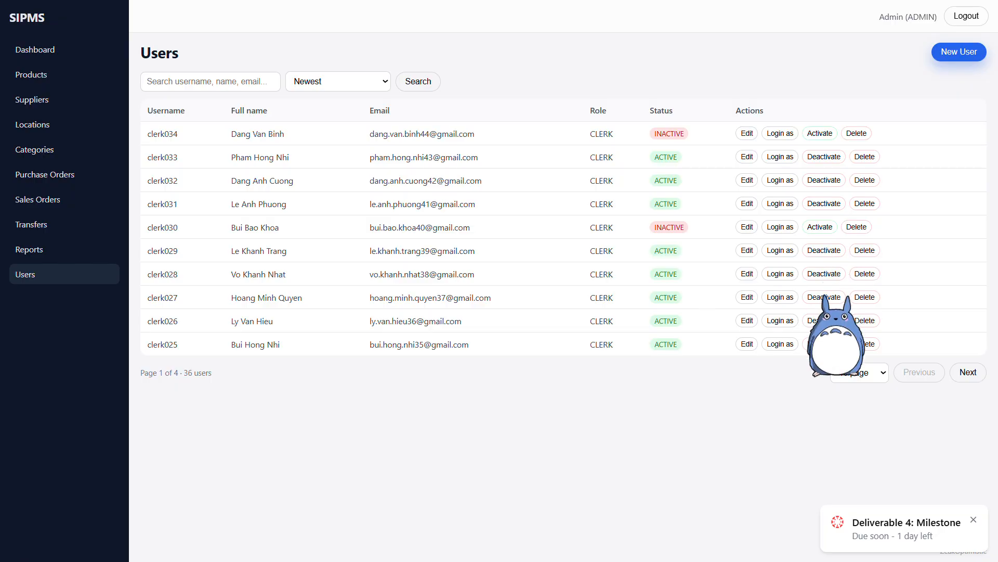
click(826, 274)
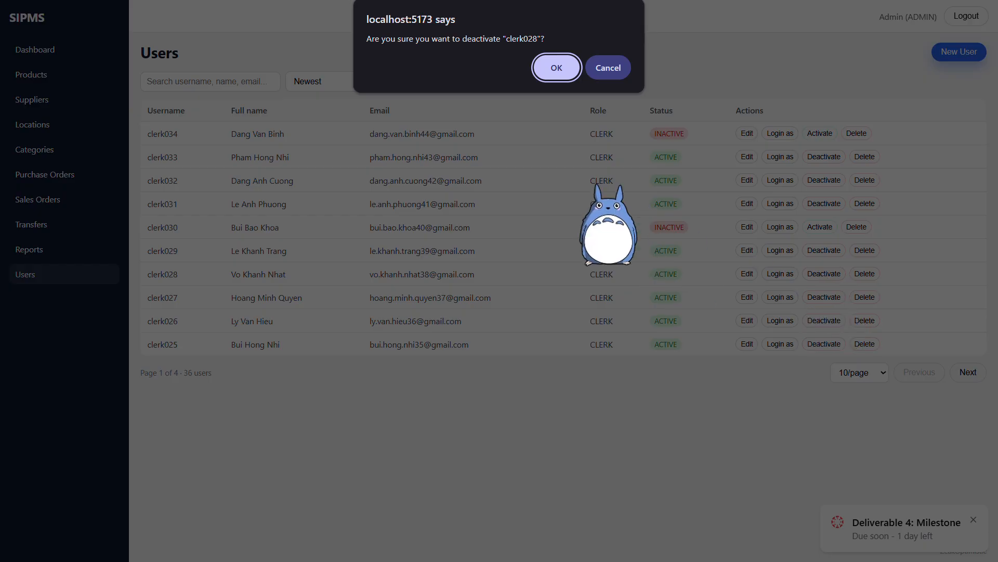
click(569, 66)
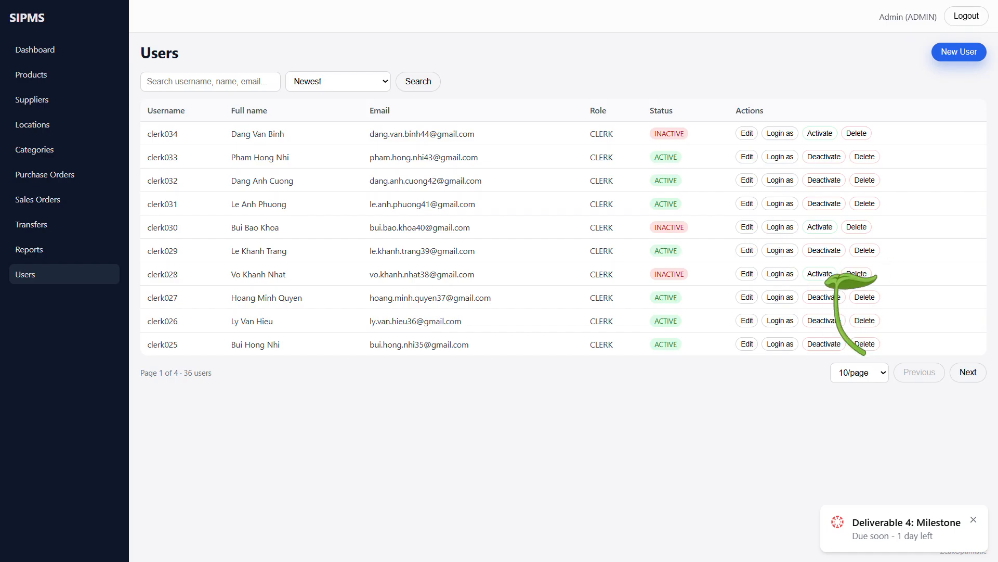
- Try to log in as the deactivated clerk028 user
click(777, 274)
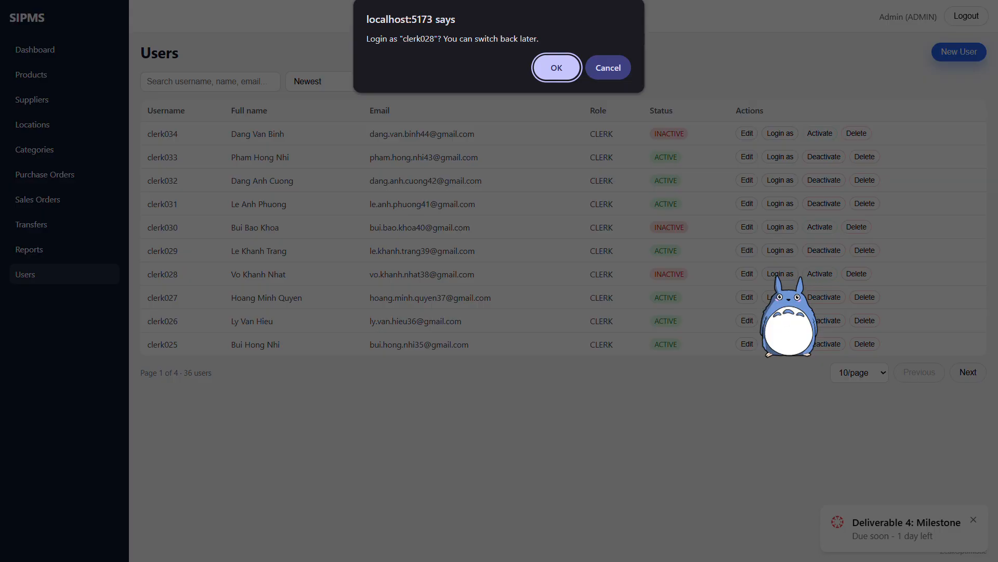
click(557, 66)
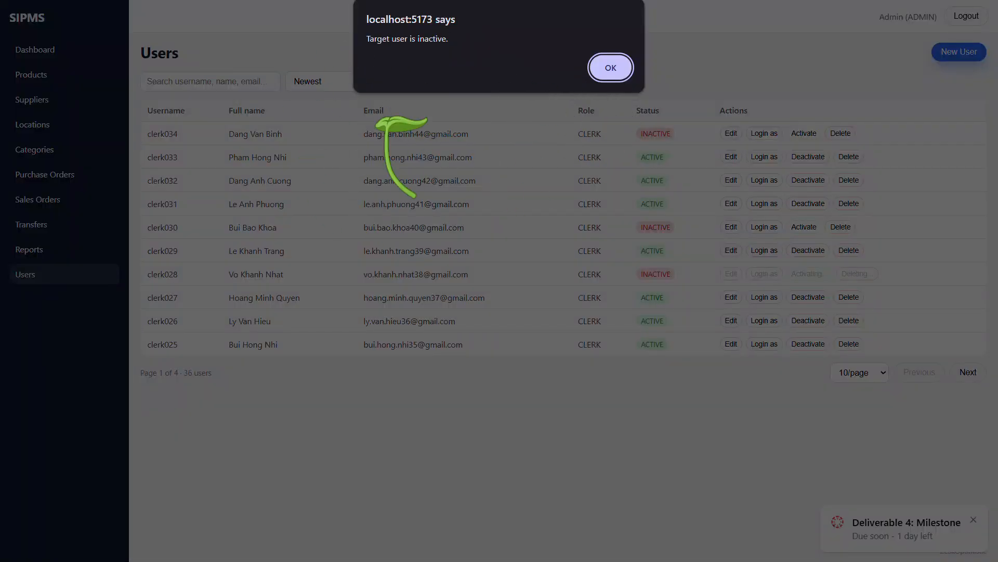
click(613, 67)
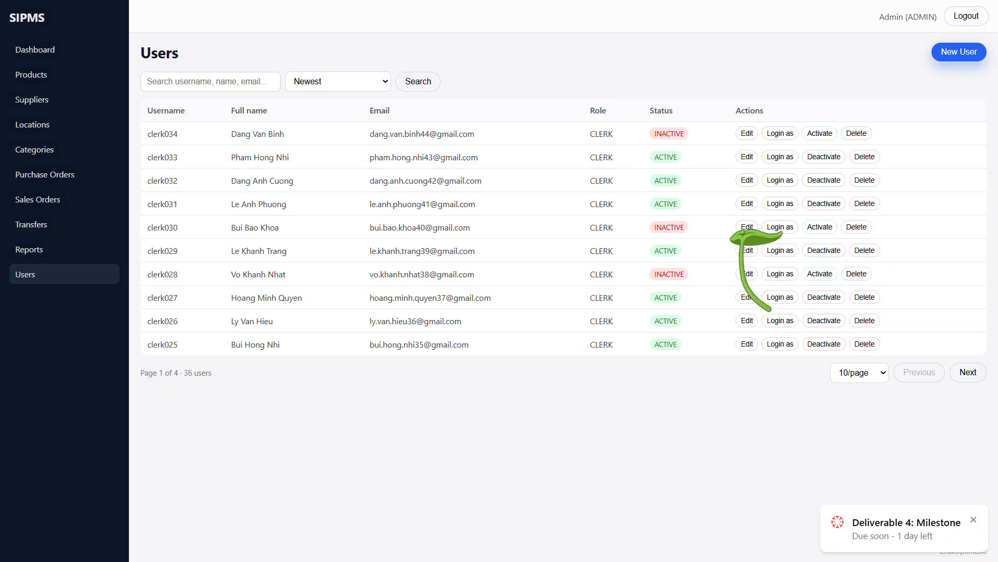
- Reactivate the clerk028 and clerk034 accounts
click(820, 273)
click(557, 67)
click(817, 133)
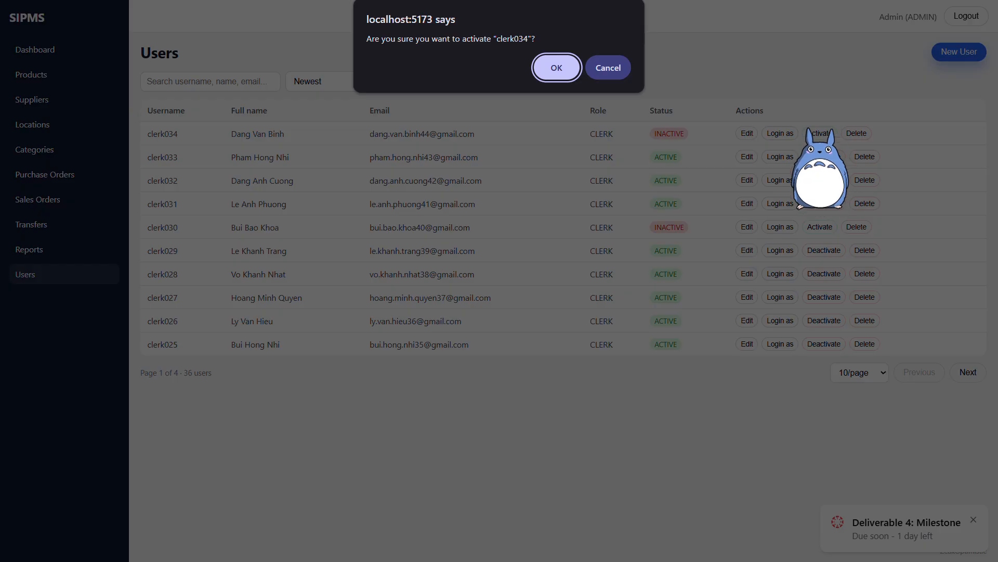
click(556, 66)
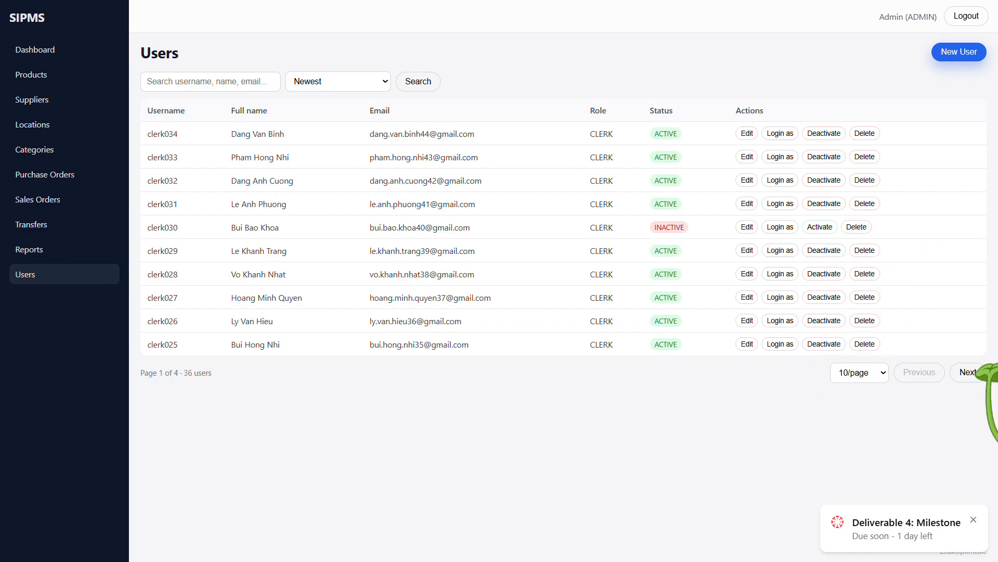
- Sign in again as admin with the account password, and dismiss the password warning and the offer to save the login
click(94, 51)
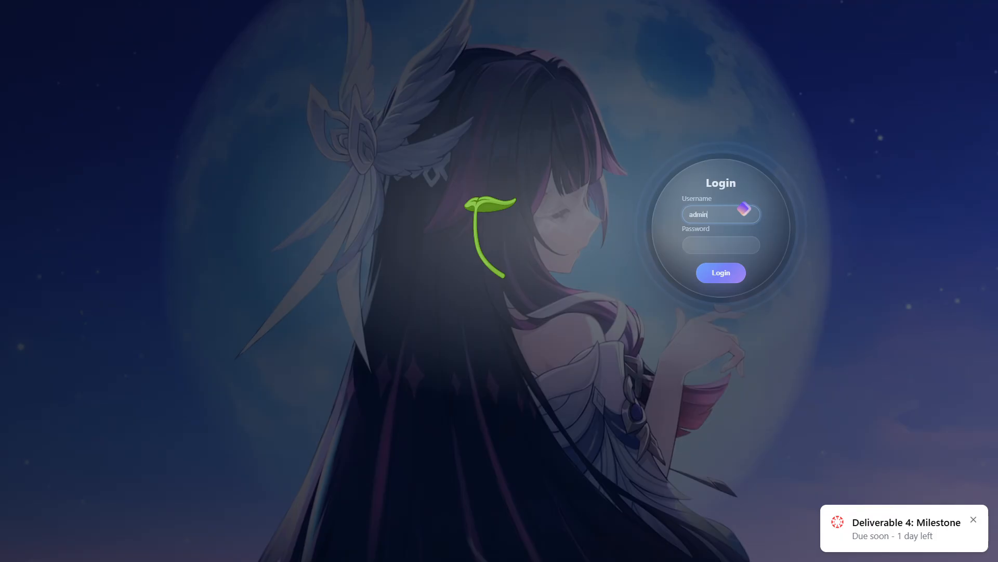
key(Return)
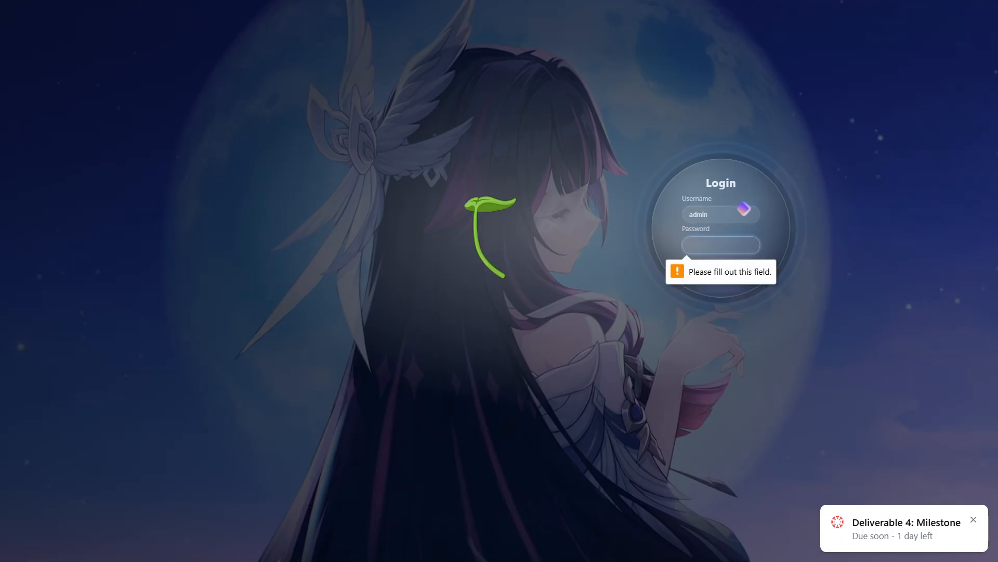
text(1)
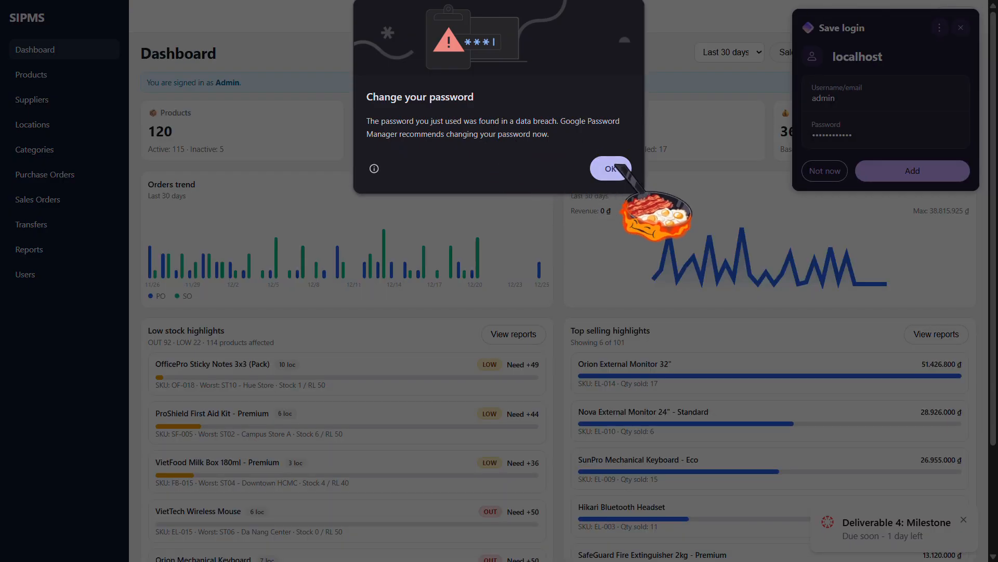
click(611, 168)
click(826, 171)
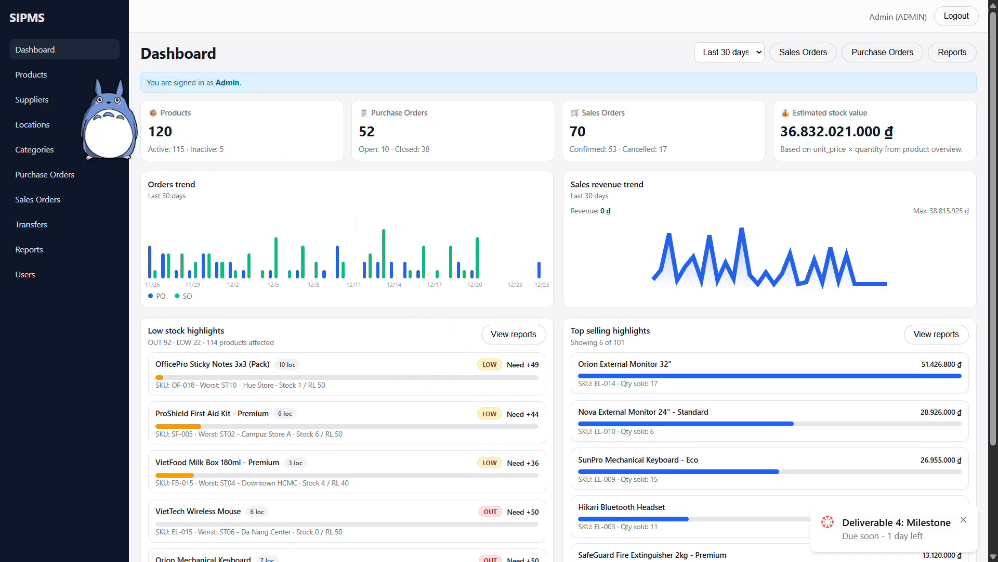
- Open the Products list and log out of the admin account
click(78, 75)
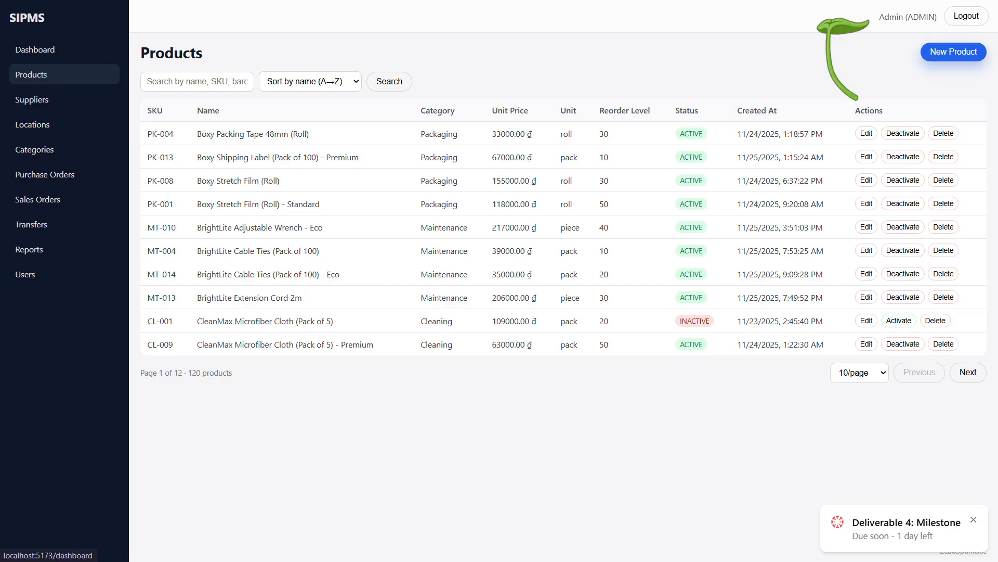
click(961, 19)
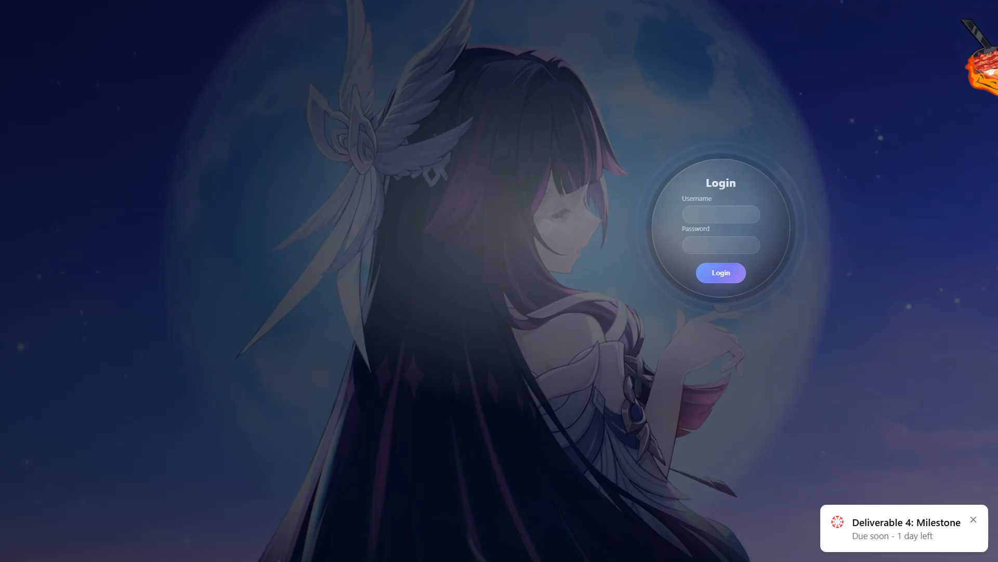